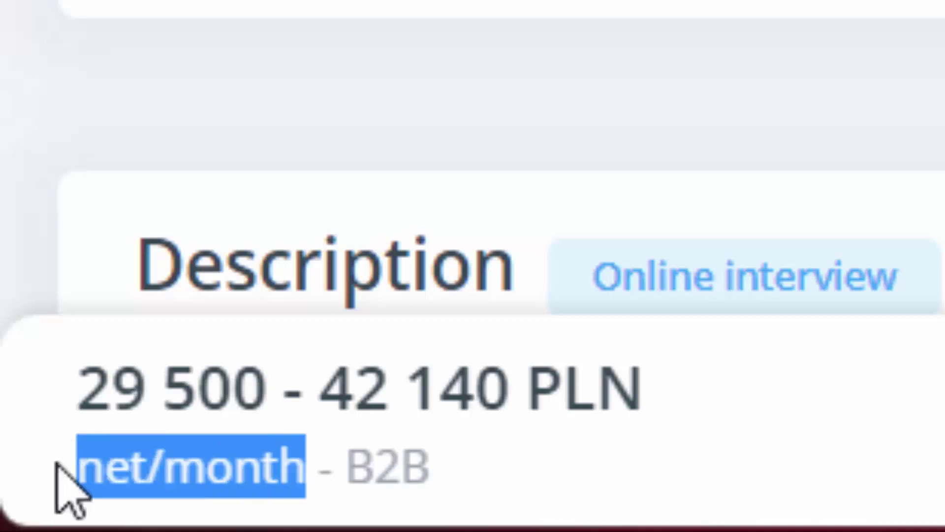
- Highlight the salary range in the PeakData job offer, return to the Cloud offers list and browse the offers
left_click_drag(199, 389, 742, 401)
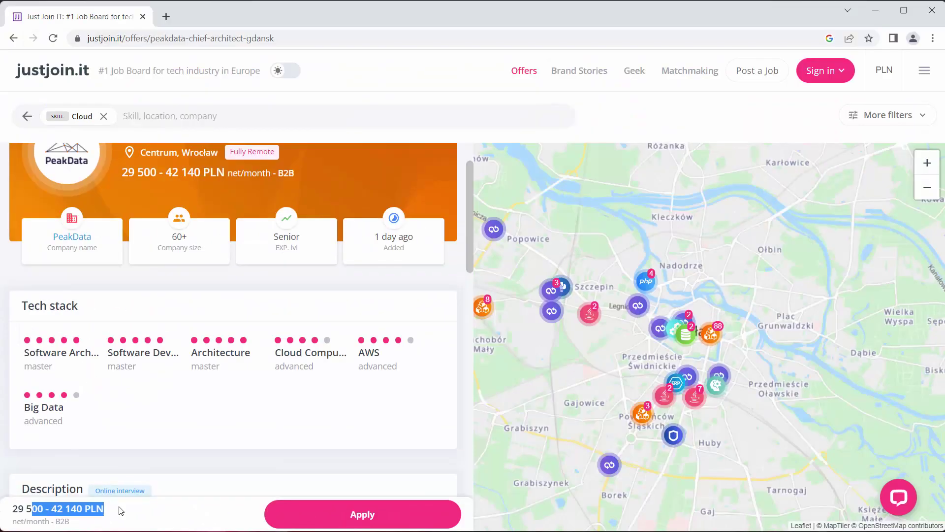
left_click(27, 116)
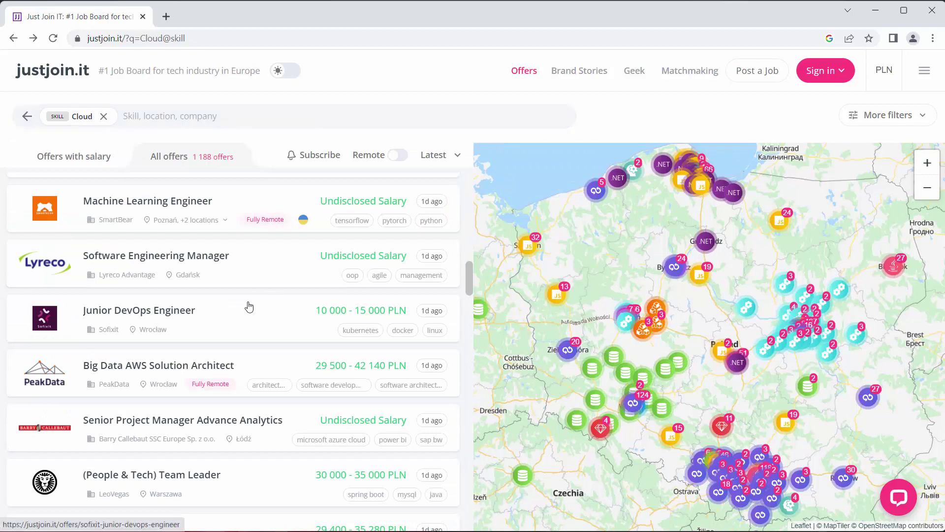
scroll(243, 308, "down", 10)
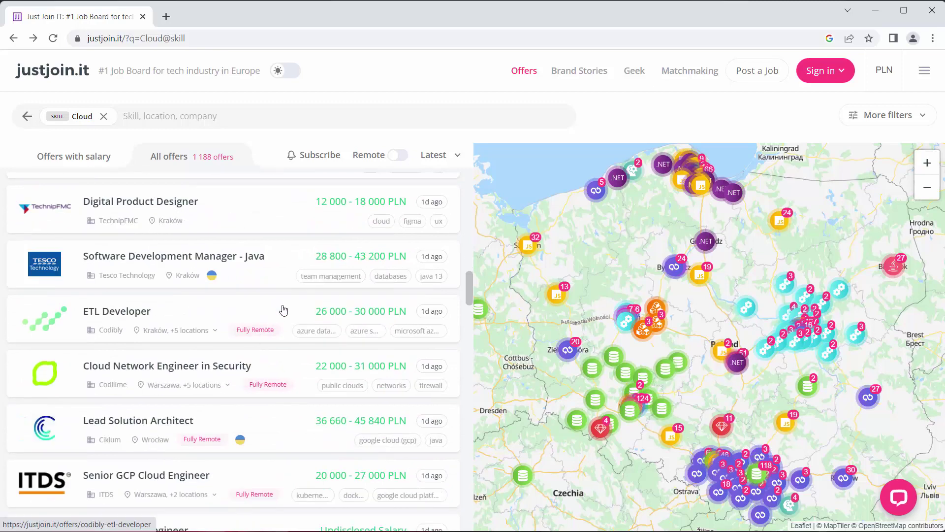
scroll(268, 320, "down", 4)
scroll(275, 326, "up", 2)
scroll(274, 325, "down", 1)
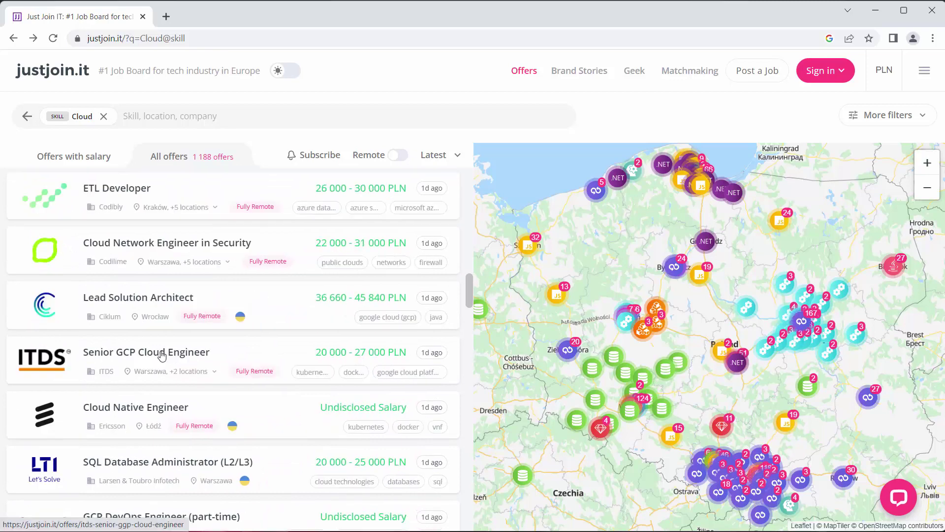
- Open the Senior GCP Cloud Engineer offer from ITDS and highlight all the skills in its tech stack
left_click(162, 355)
scroll(356, 339, "down", 2)
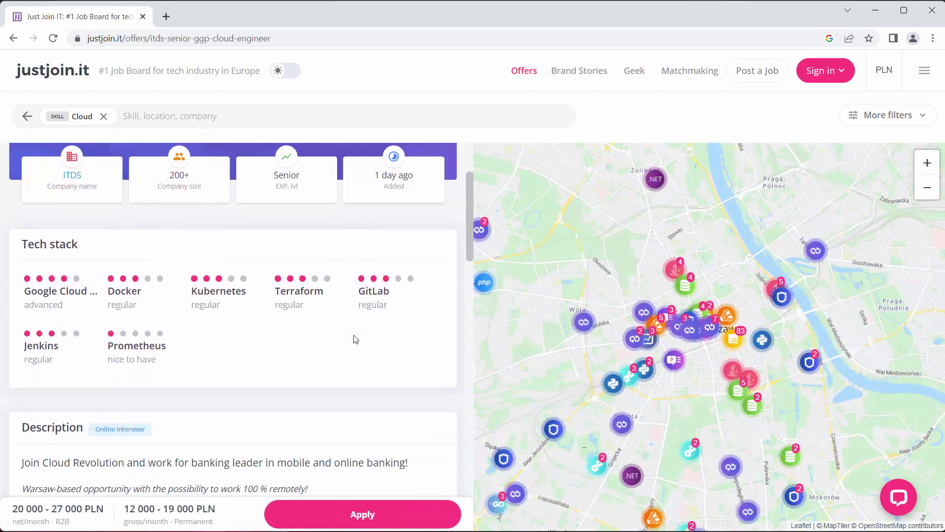
left_click_drag(187, 370, 22, 288)
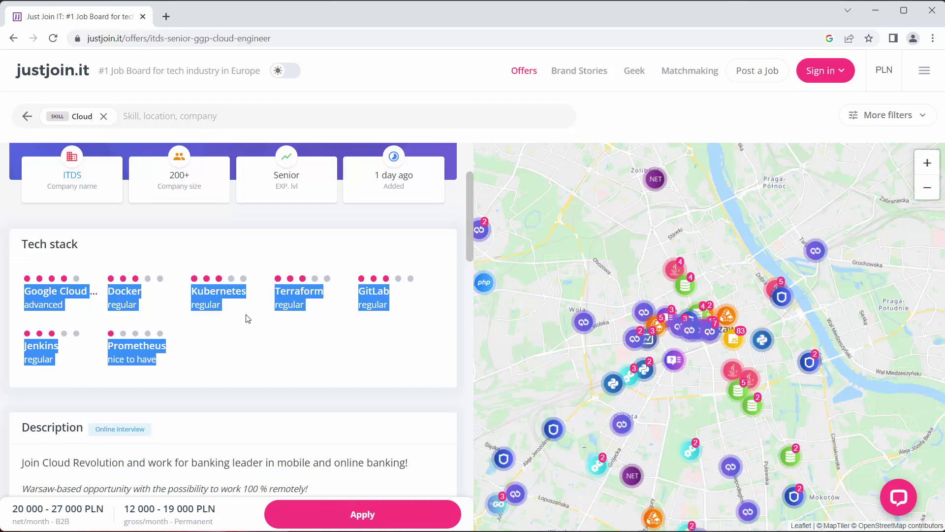
- Search Google for "aws" in a new browser tab and open the AWS Management Console
left_click(166, 17)
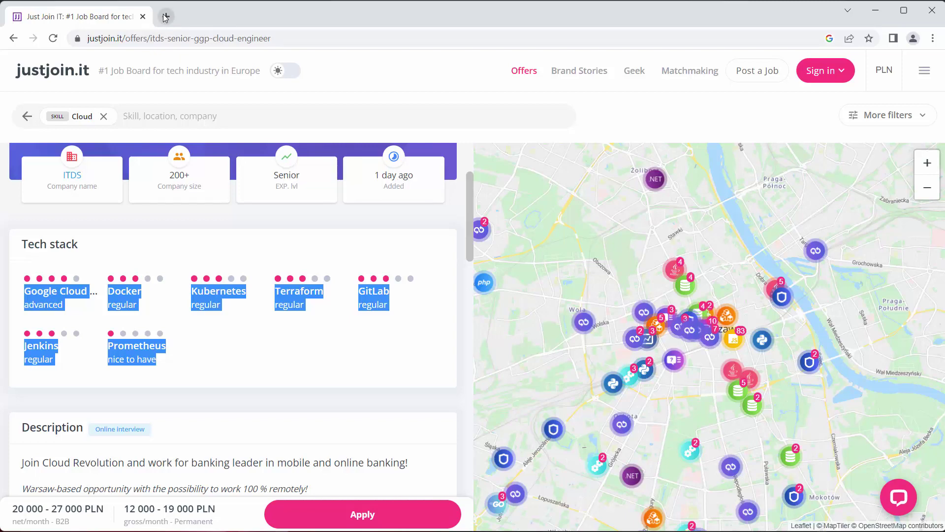
type("a")
key("Return")
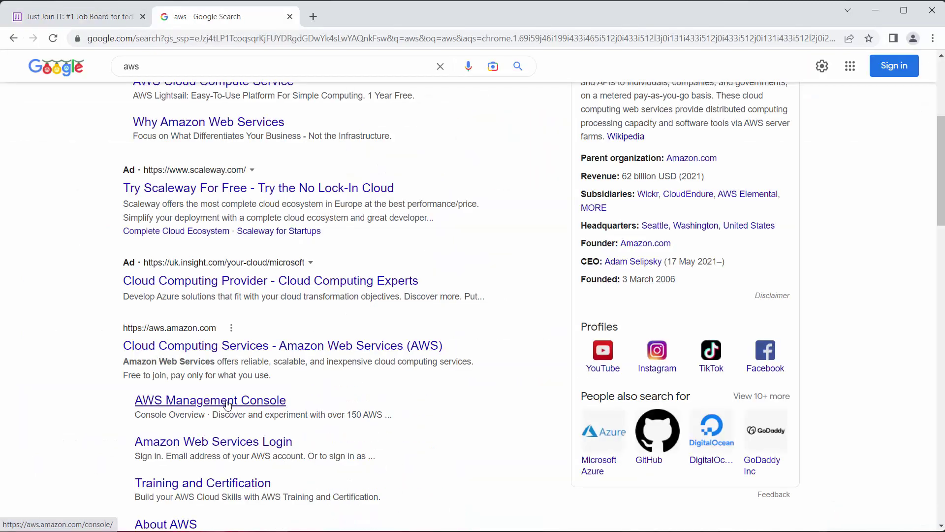
left_click(225, 401)
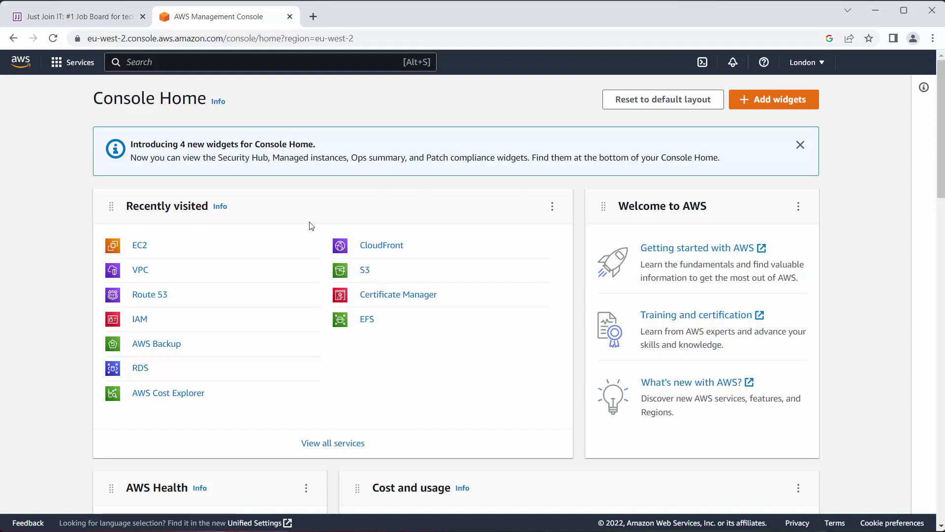
- Open the EC2 service and start the launch form for a new instance
left_click(139, 250)
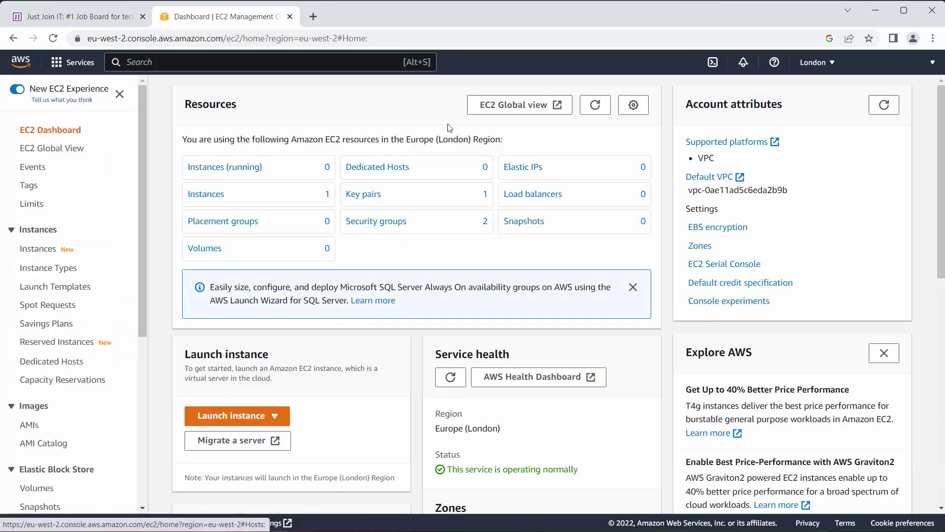
left_click(240, 419)
left_click(239, 432)
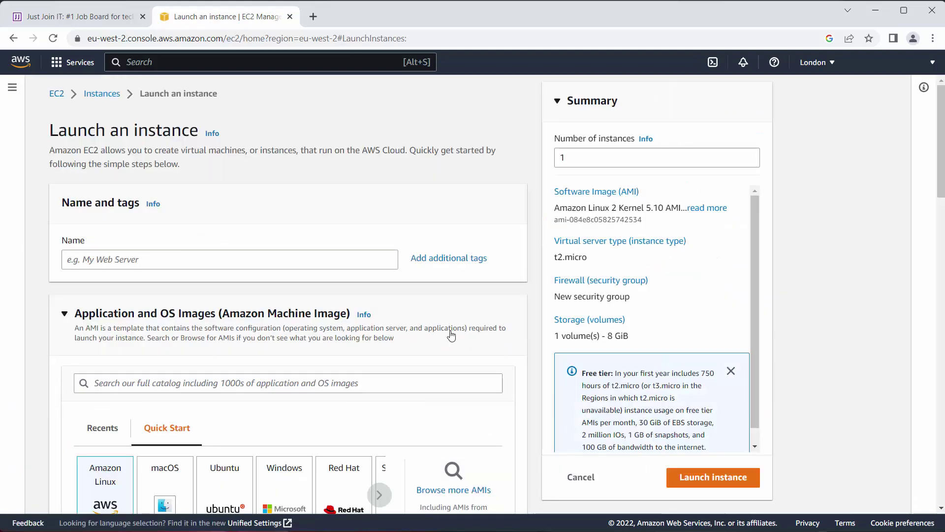
- Look through the Quick Start operating systems and the full AMI catalog, and return to the launch form without choosing an image
scroll(451, 334, "down", 3)
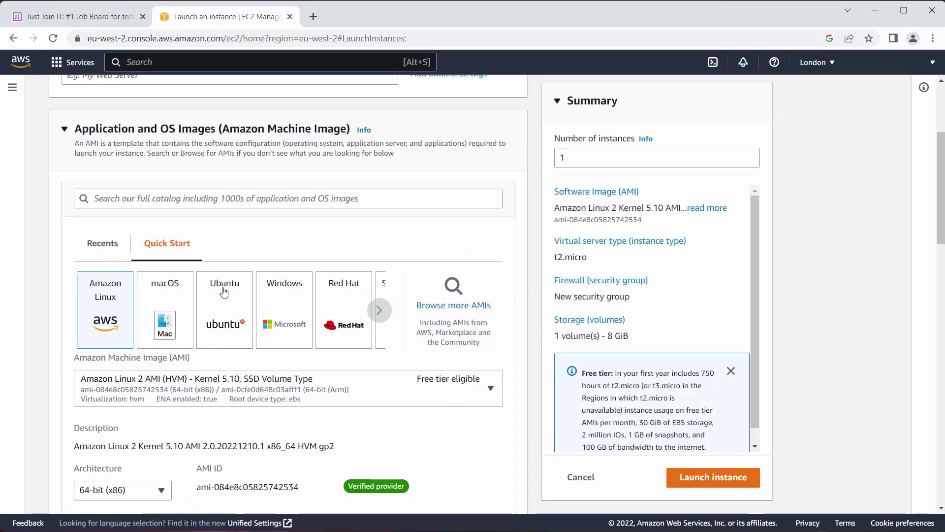
left_click(379, 310)
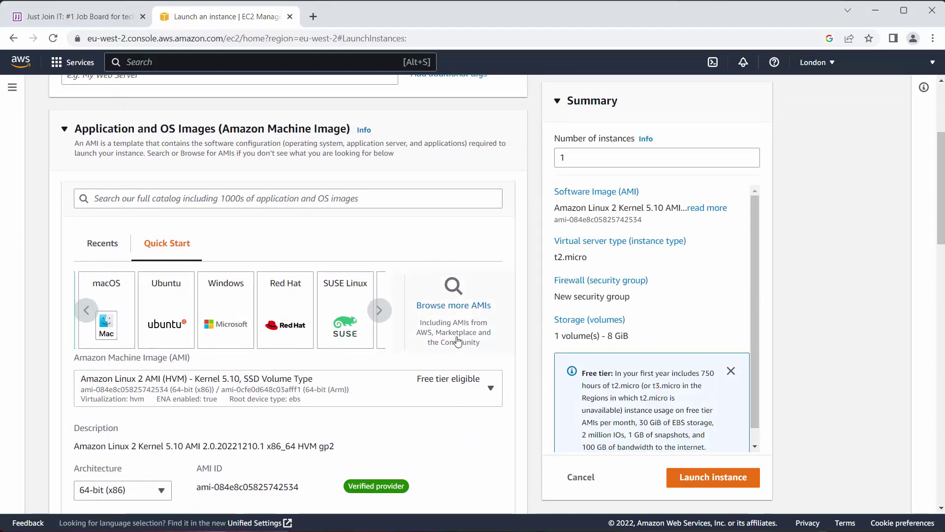
left_click(450, 305)
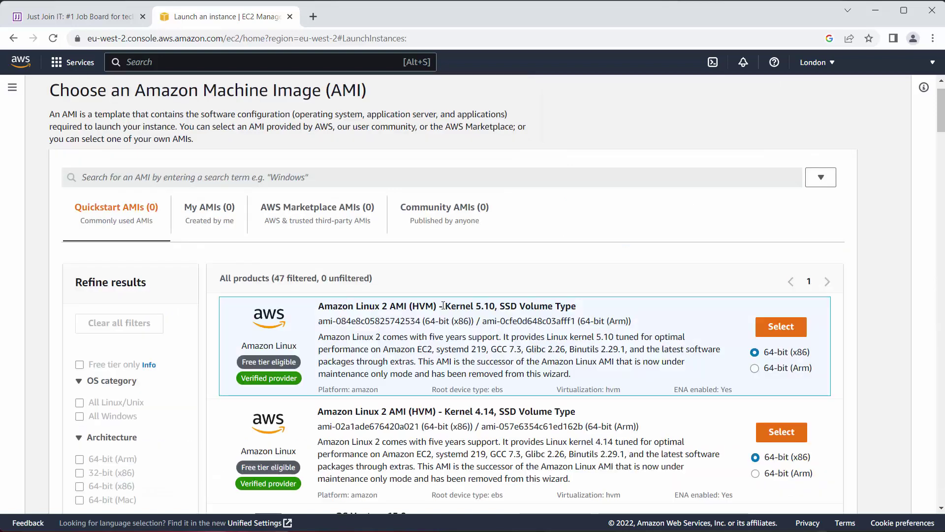
scroll(443, 306, "down", 1)
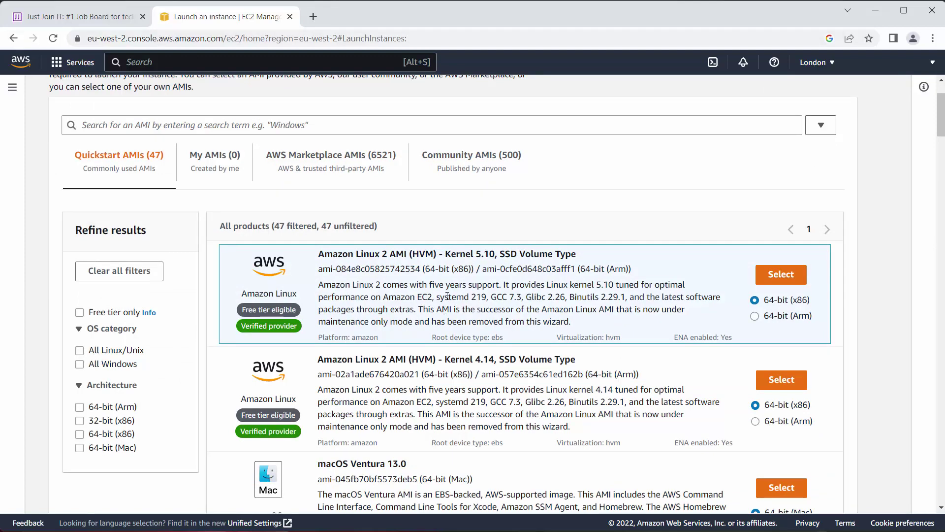
scroll(191, 108, "up", 2)
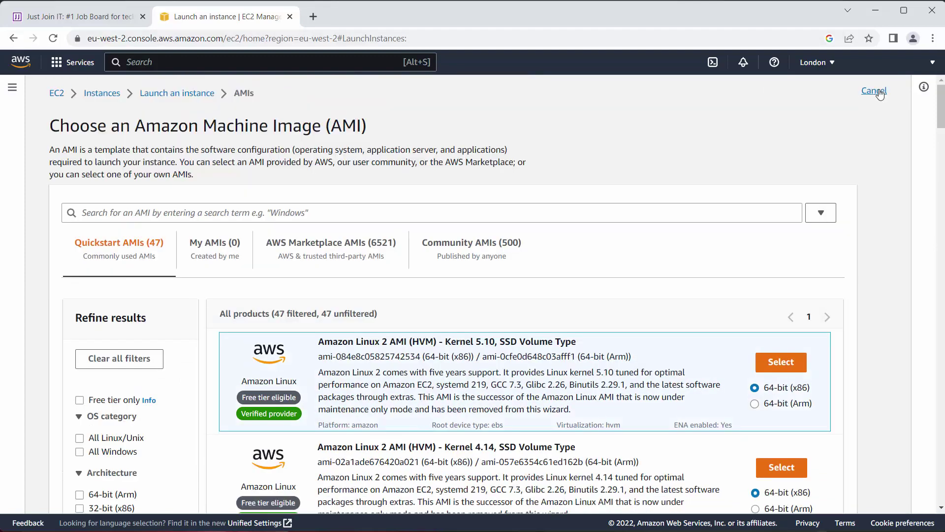
left_click(880, 96)
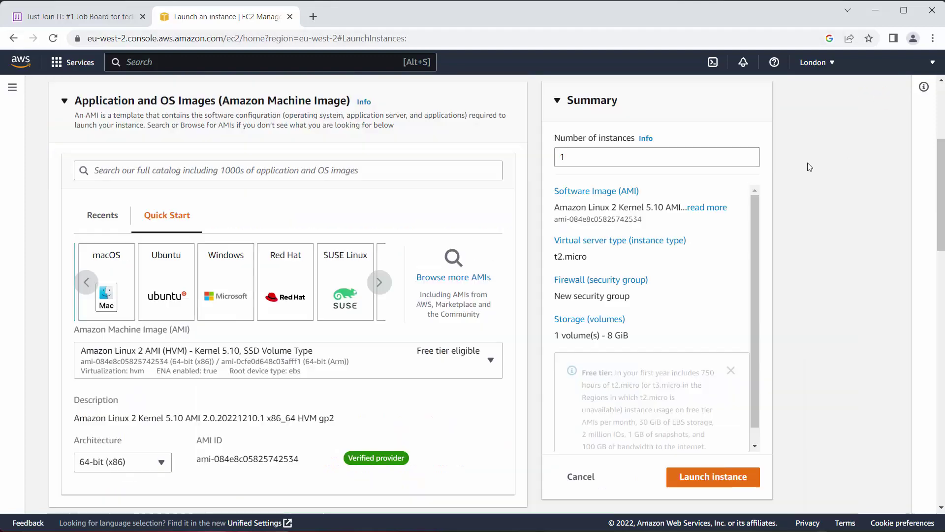
- Choose the Ubuntu Server 22.04 LTS (HVM), SSD Volume Type image and launch one t2.micro instance
left_click(166, 284)
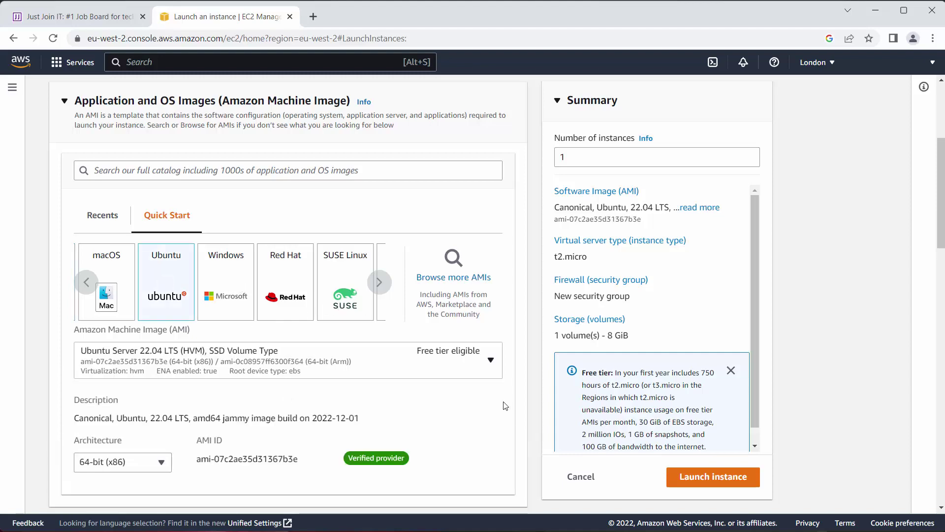
left_click(417, 357)
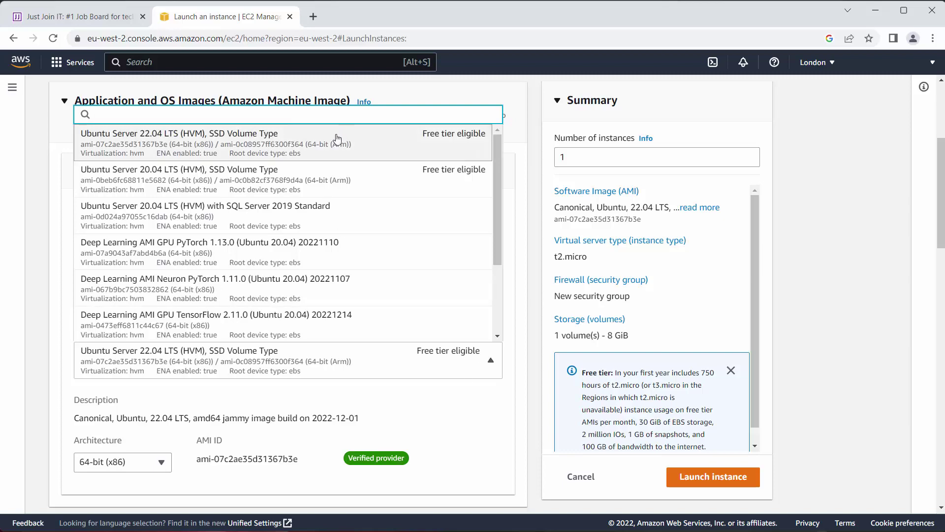
left_click(324, 151)
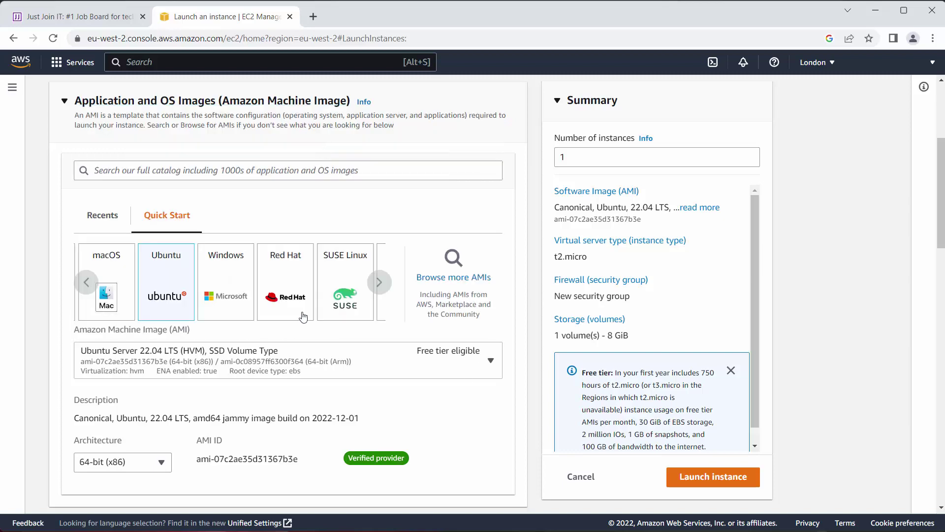
scroll(459, 366, "down", 6)
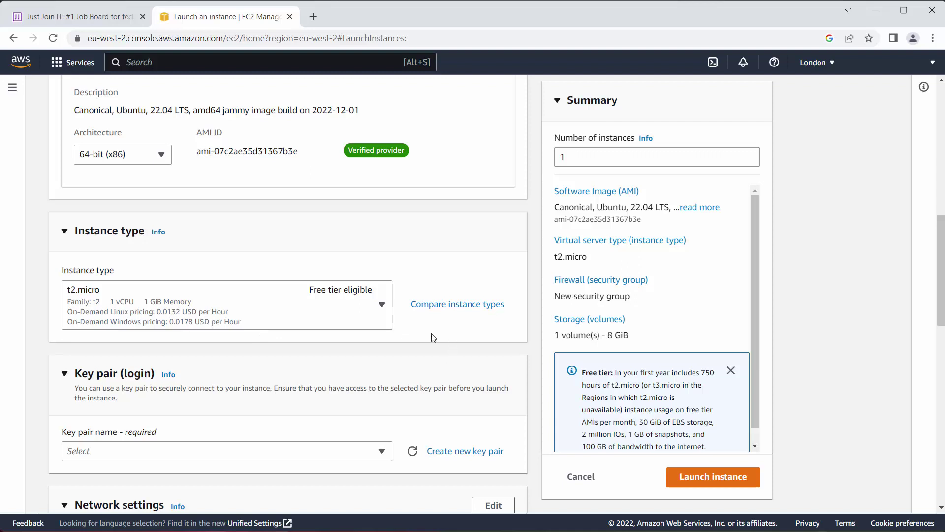
left_click(721, 478)
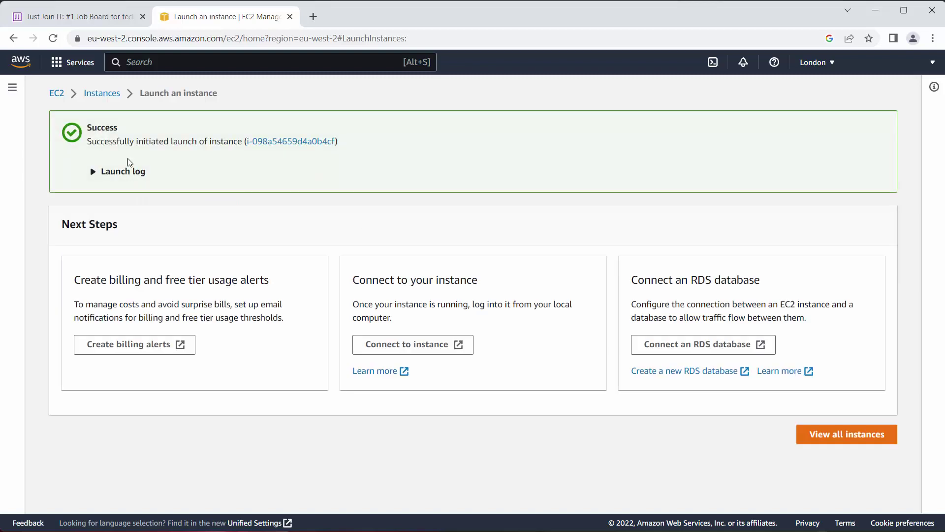
- Connect to the running instance through EC2 Instance Connect as user ubuntu and enter a few blank lines in its terminal
left_click(103, 98)
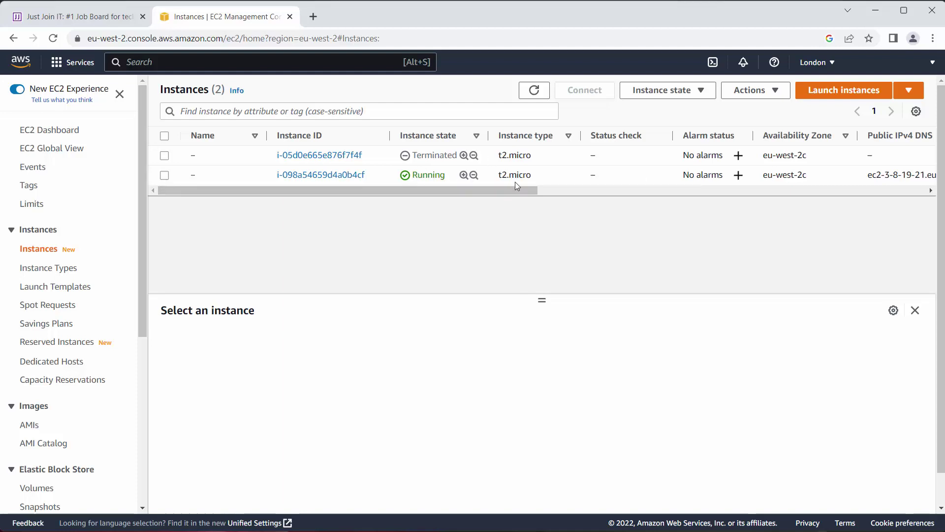
left_click(164, 176)
left_click(584, 90)
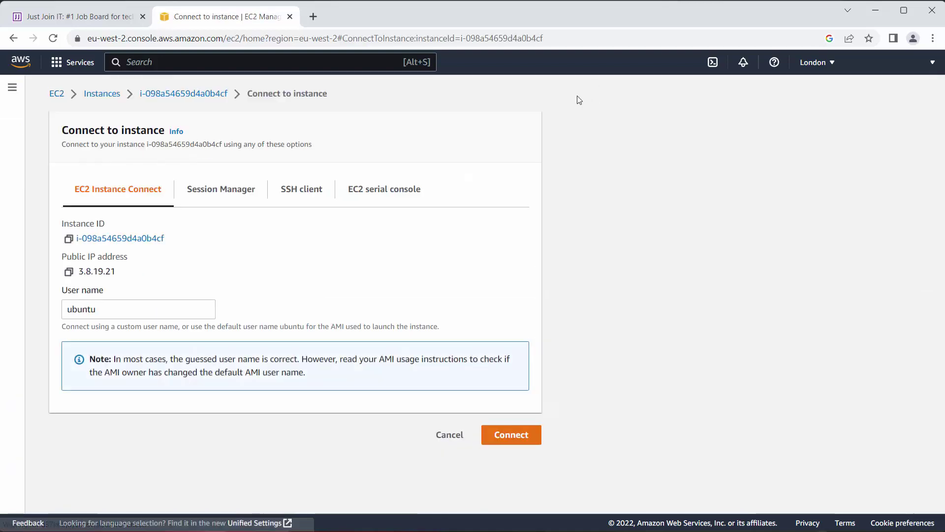
left_click(518, 440)
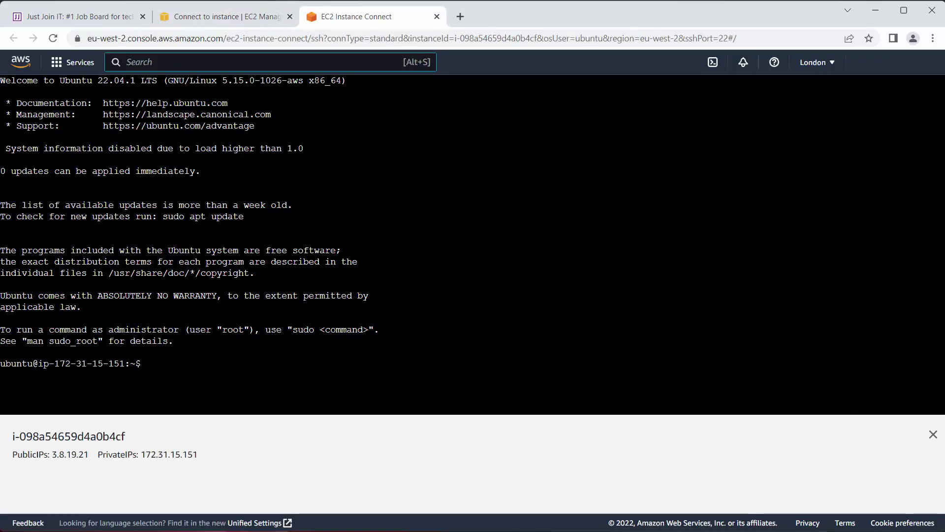
key("Return")
key("Return")
key("Return")
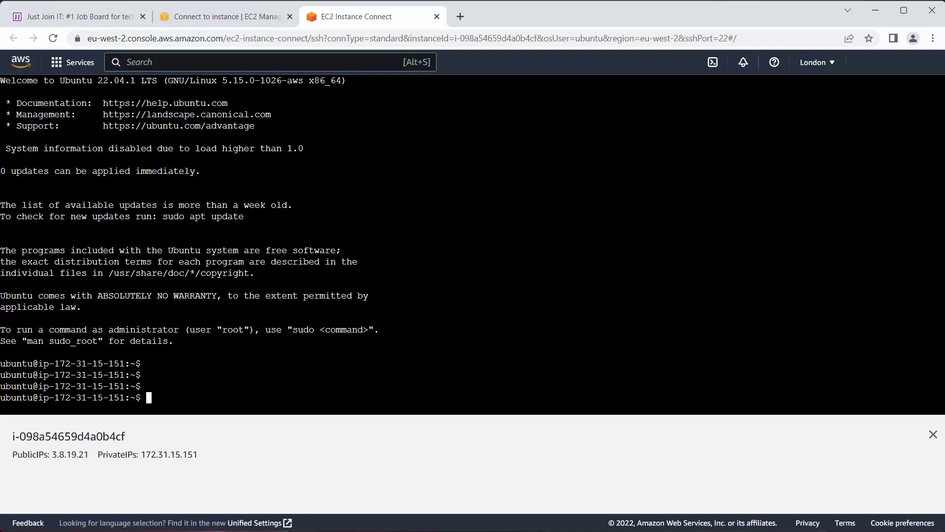
- Highlight the instance's public and private IP addresses shown below the terminal
left_click_drag(216, 456, 7, 466)
left_click(82, 473)
left_click_drag(92, 454, 48, 455)
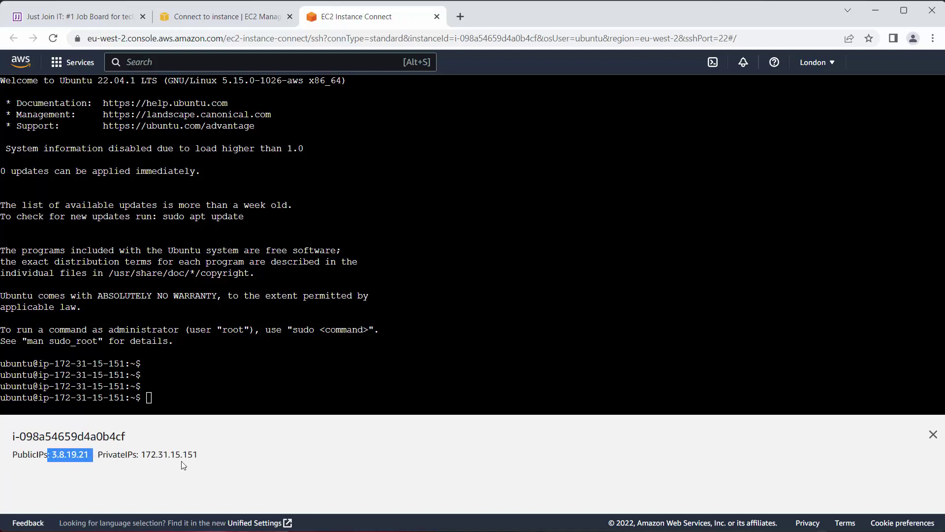
left_click(223, 458)
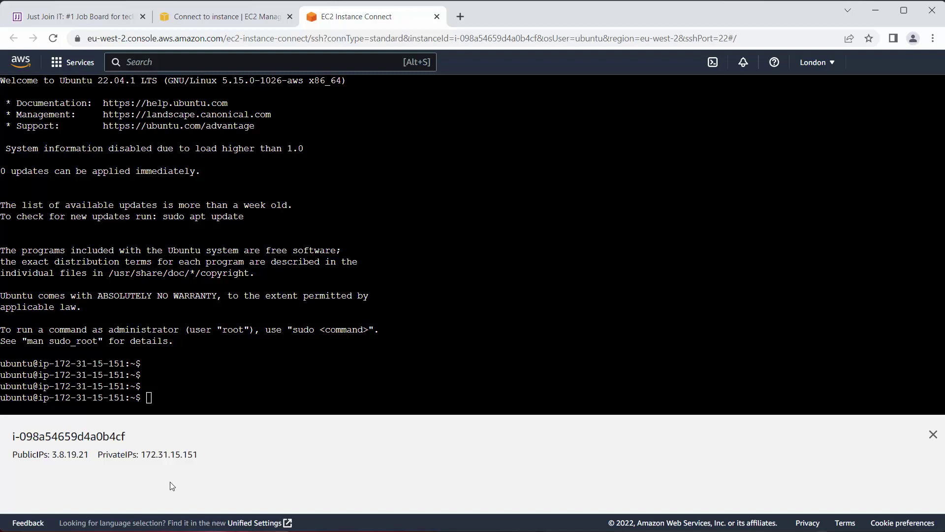
left_click_drag(167, 454, 141, 454)
- Run "ip address" on the instance and highlight the IPv4 address of the eth0 interface
left_click(148, 398)
type("ip address")
key("Return")
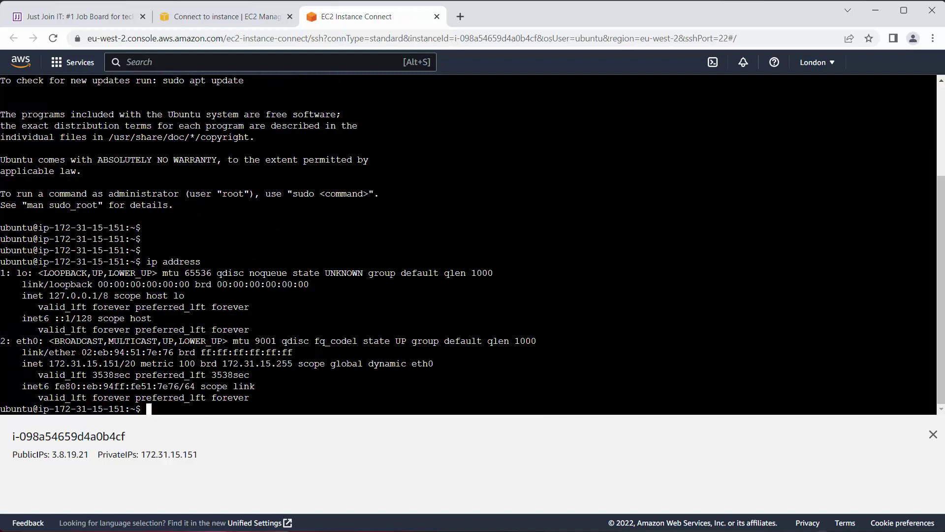
left_click_drag(140, 364, 51, 364)
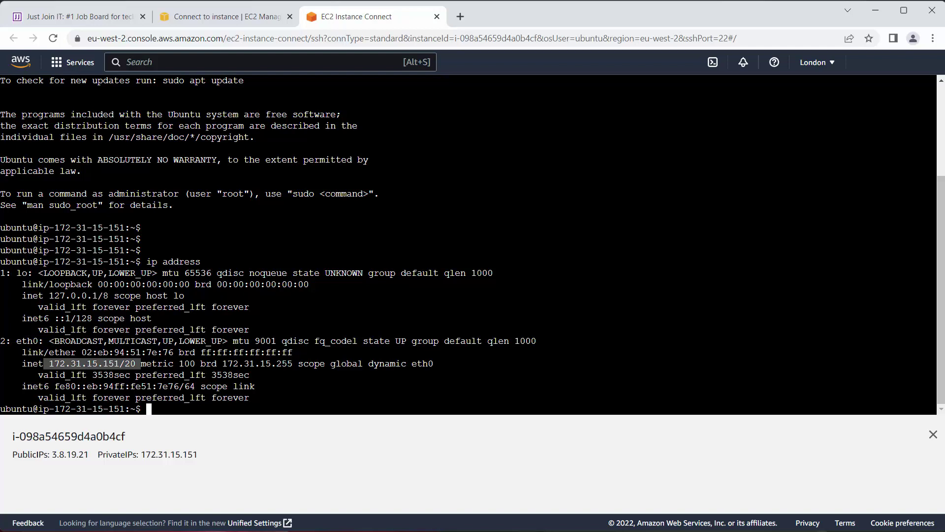
left_click(51, 364)
left_click_drag(135, 364, 54, 364)
- Highlight the listed public IP address and query the instance's external address with "curl ifconfig.me"
left_click_drag(84, 454, 21, 458)
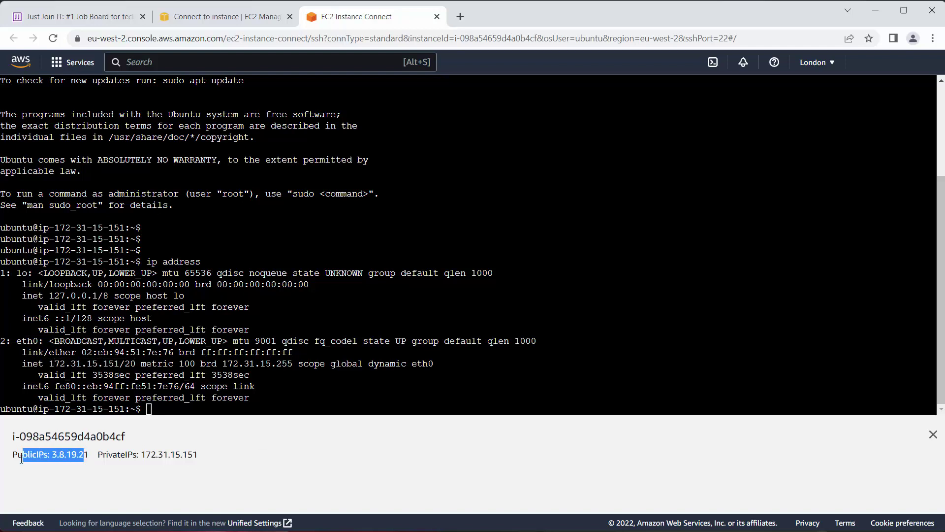
left_click(149, 409)
type("curl ifconfig.me")
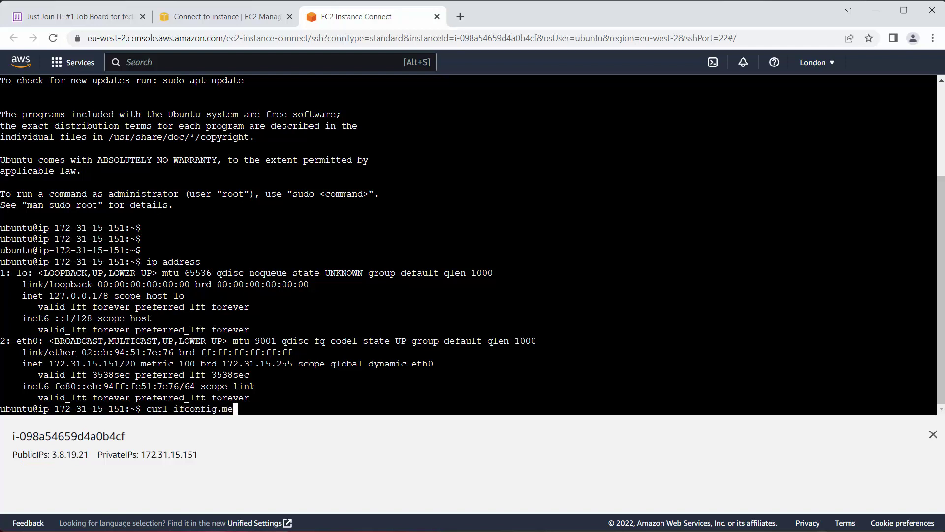
key("Return")
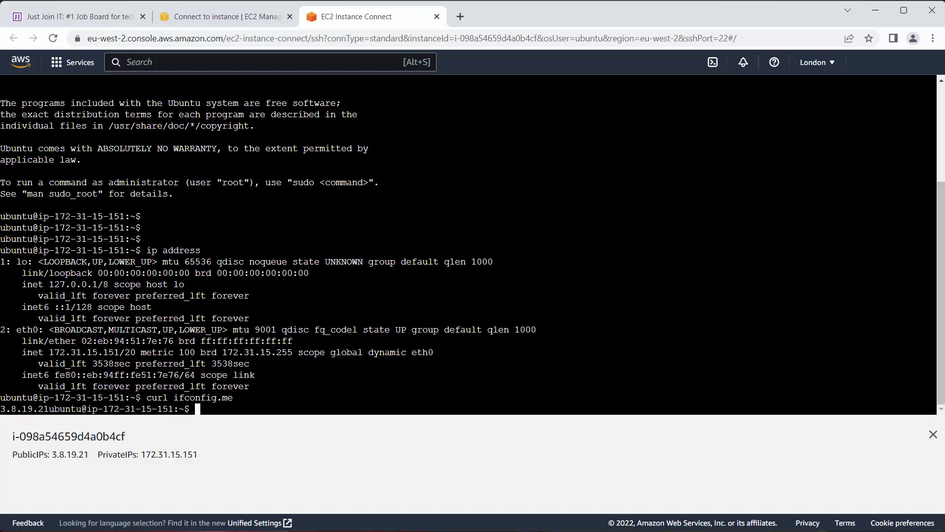
- Rerun the external address query with a label appended: curl ifconfig.me;echo "- this is my ip"
key("Up")
type(";echo \"- this is my ip\"")
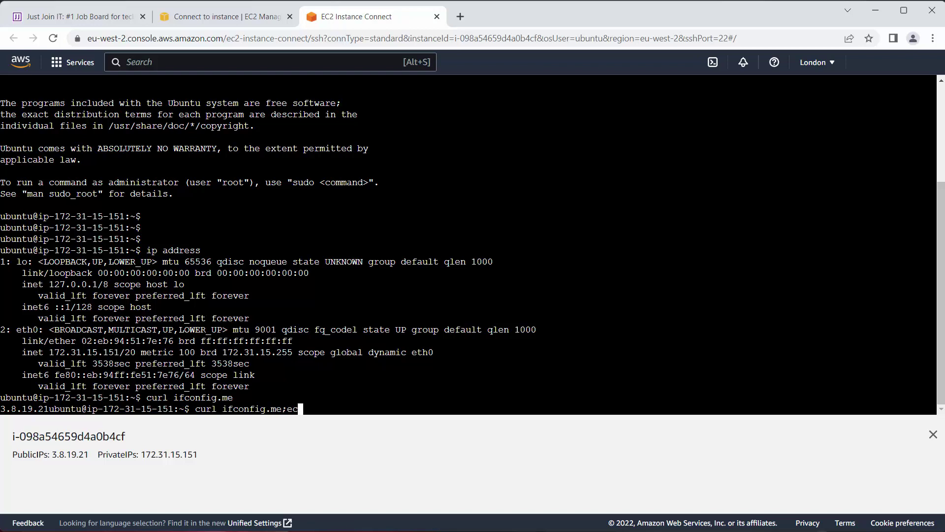
key("Return")
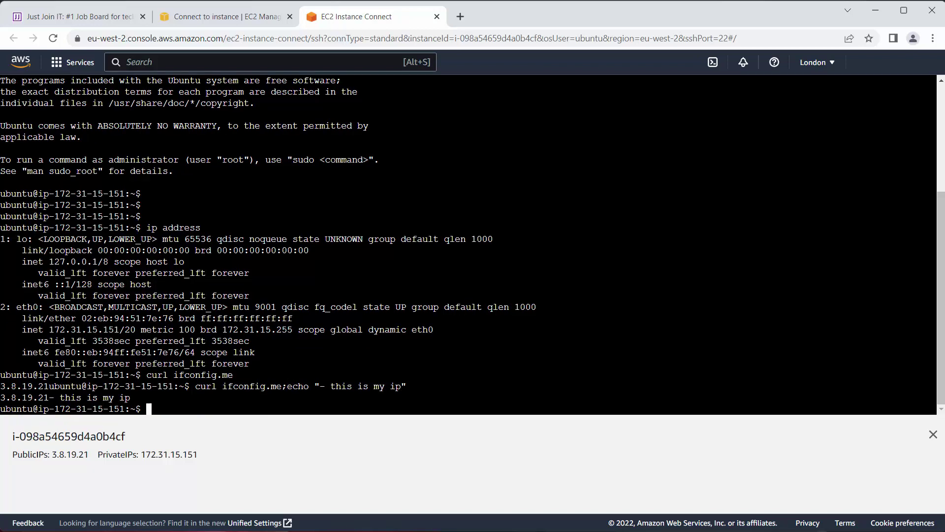
- Highlight the external address in the curl output, the listed public IP and the eth0 IPv4 address to compare them
left_click_drag(49, 397, 1, 397)
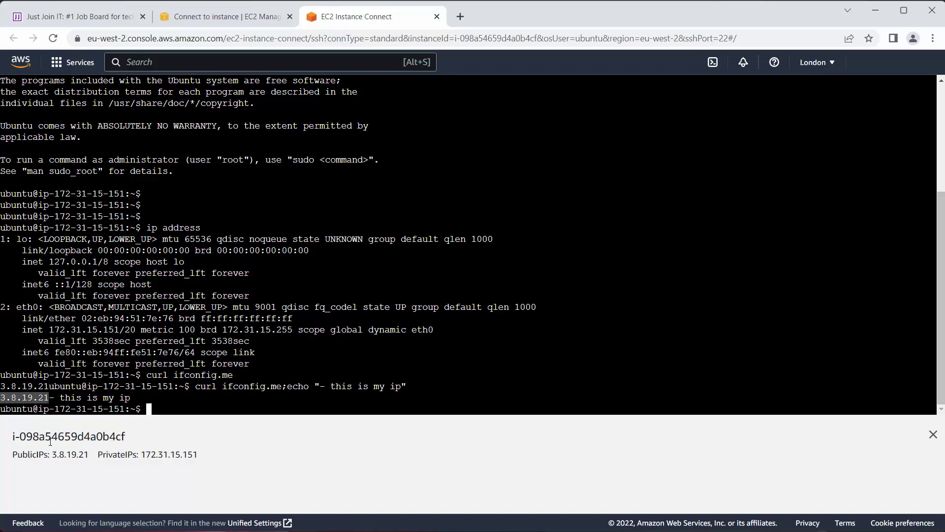
left_click_drag(90, 454, 12, 454)
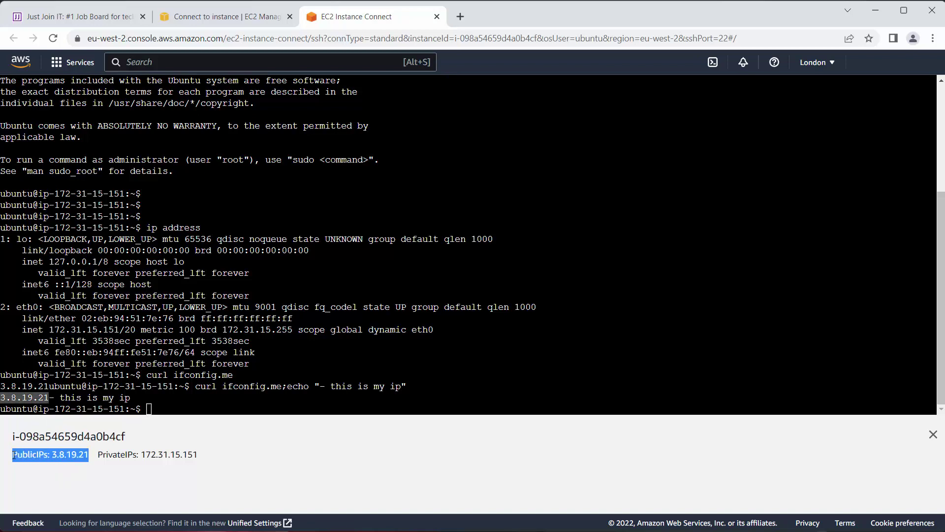
left_click(74, 477)
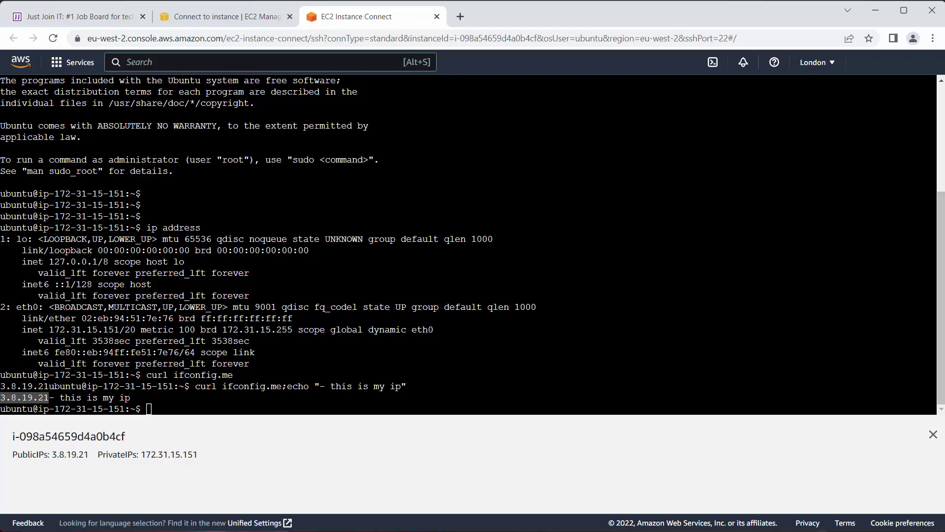
left_click_drag(136, 329, 49, 329)
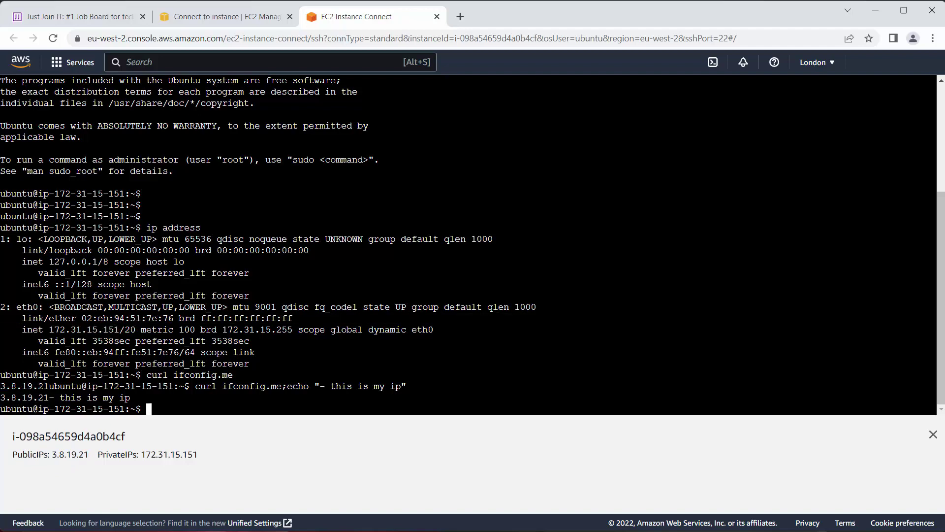
- Return to the EC2 instances list, select the running instance and view its networking details
left_click(242, 11)
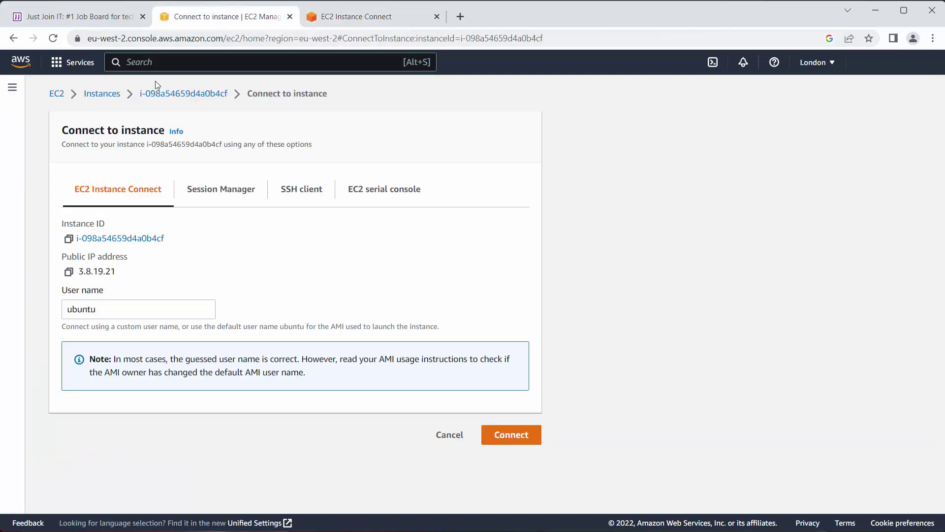
left_click(102, 94)
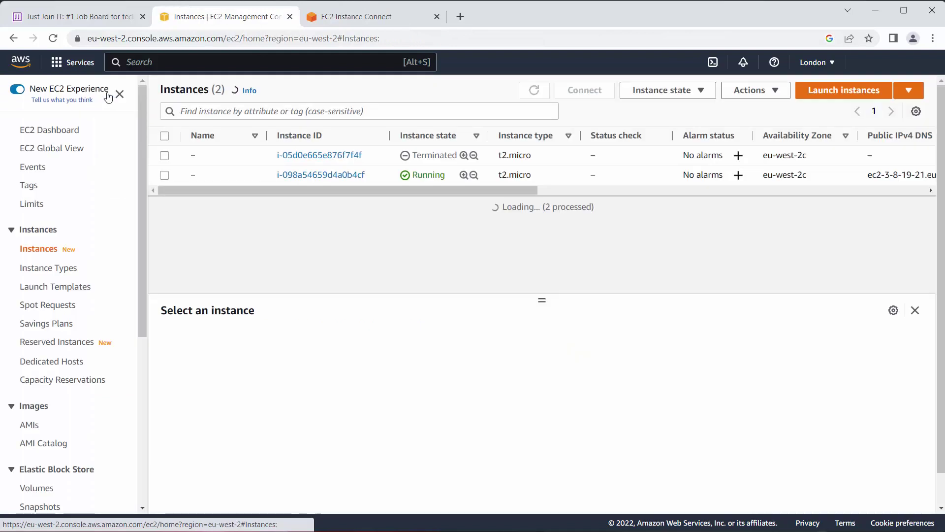
left_click(164, 175)
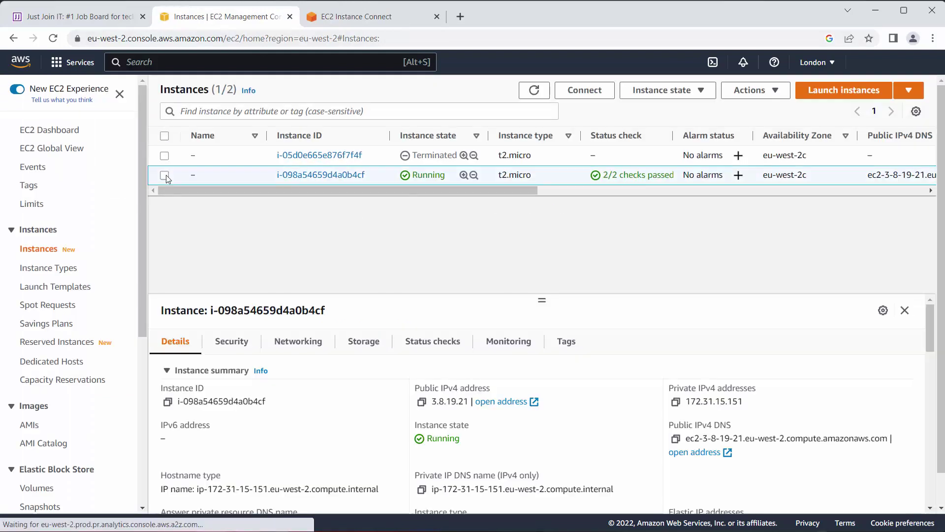
left_click(301, 343)
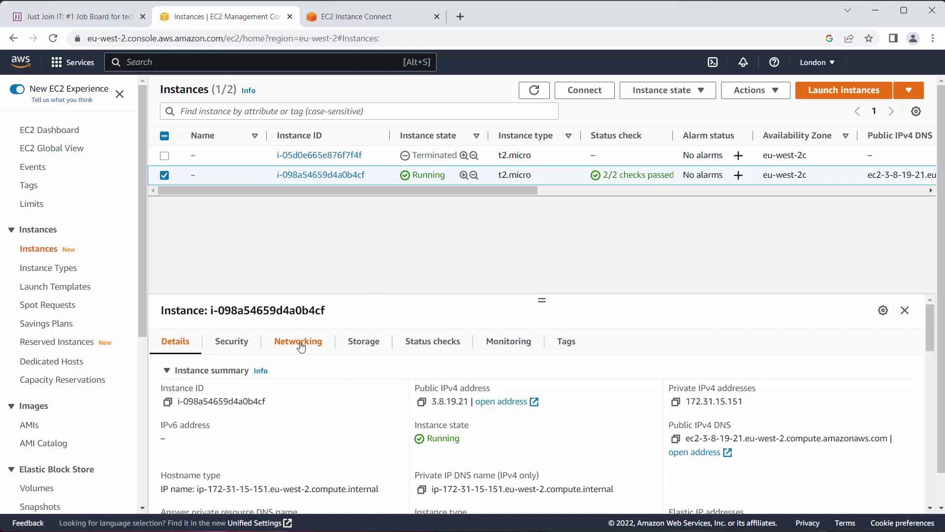
scroll(638, 436, "down", 2)
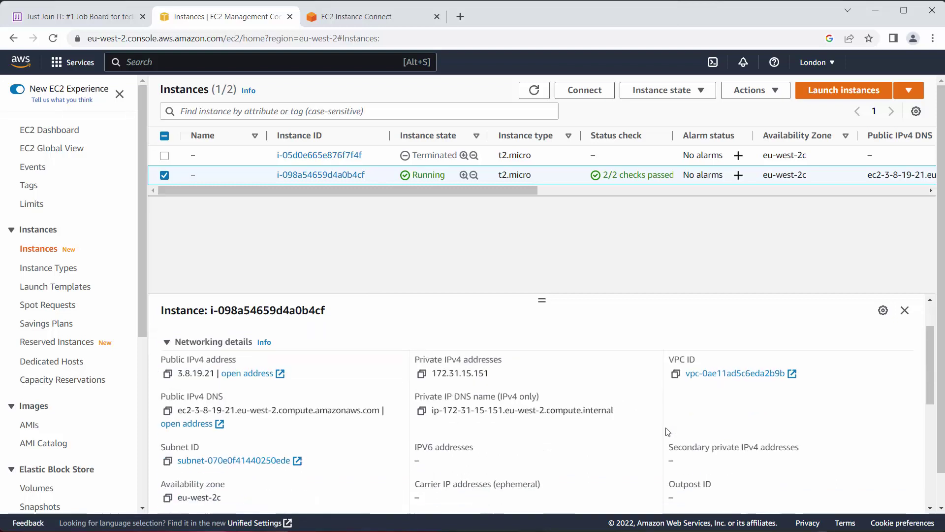
scroll(391, 369, "up", 1)
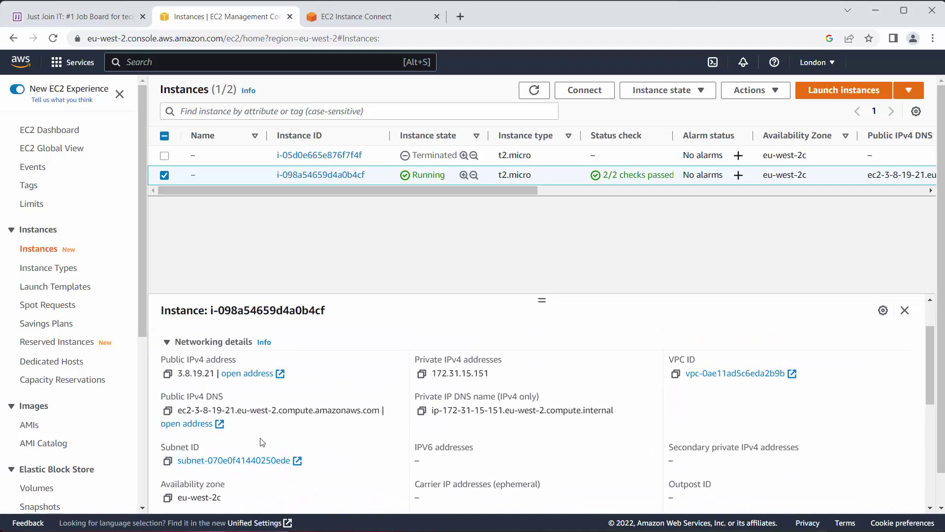
- Open the instance's VPC, highlight its IPv4 CIDR and compare it with the eth0 address in the instance terminal
left_click(728, 374)
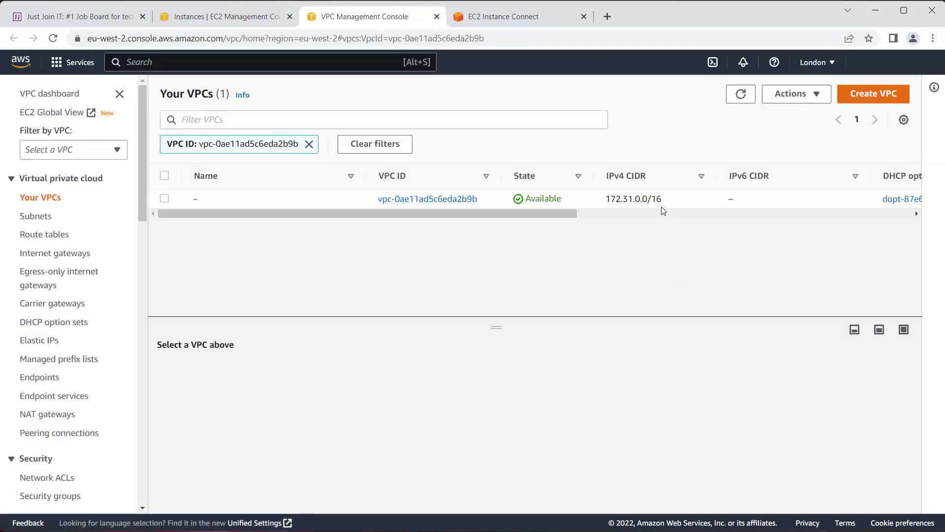
left_click_drag(669, 209, 605, 203)
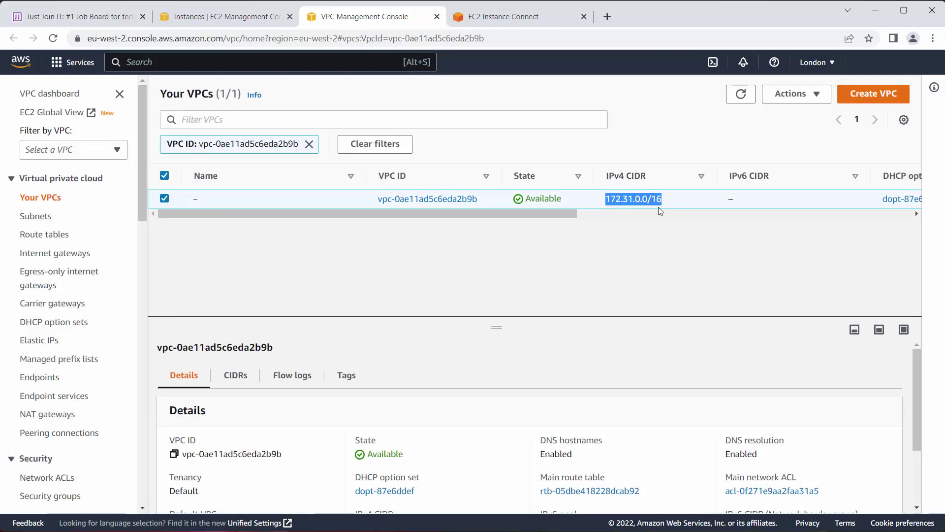
left_click(508, 17)
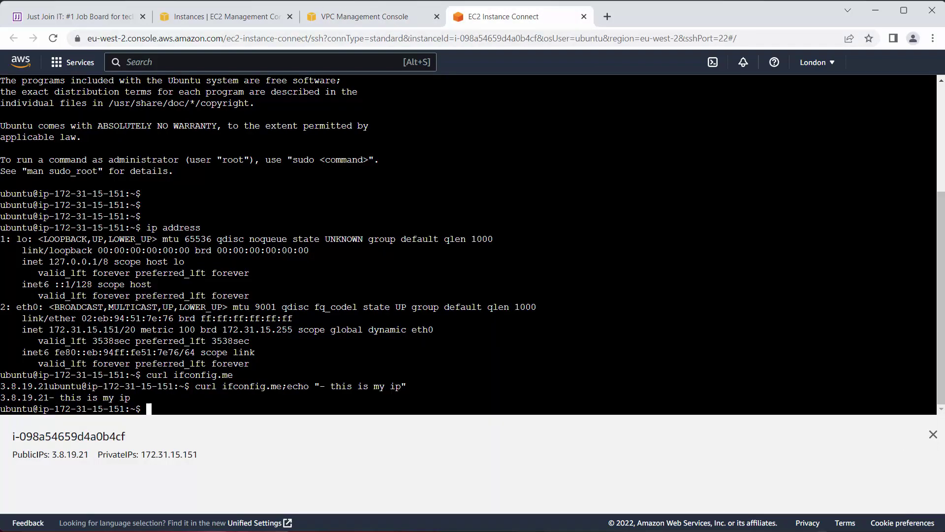
left_click_drag(136, 318, 119, 329)
left_click(350, 18)
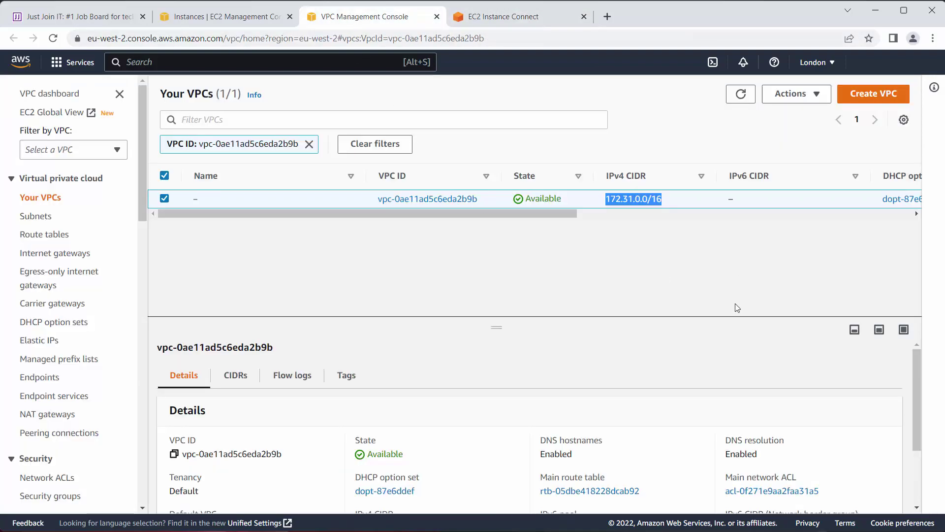
- List the VPC subnets and highlight their IPv4 CIDR ranges
left_click(39, 218)
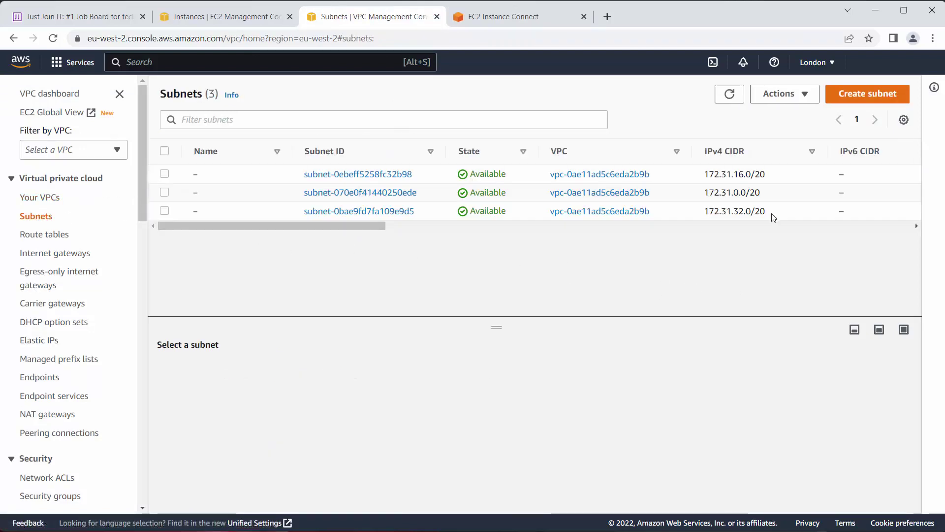
left_click_drag(772, 212, 703, 212)
left_click_drag(768, 196, 704, 193)
mouse_move(772, 175)
left_mouse_down()
mouse_move(703, 175)
mouse_move(774, 182)
left_mouse_up()
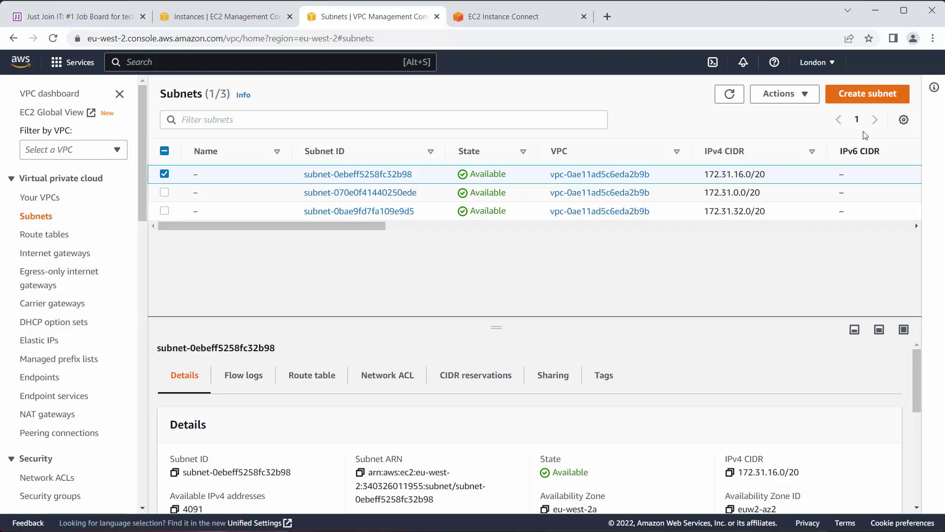
- Switch the AWS region to US West (N. California) and open the EC2 dashboard there
left_click(819, 62)
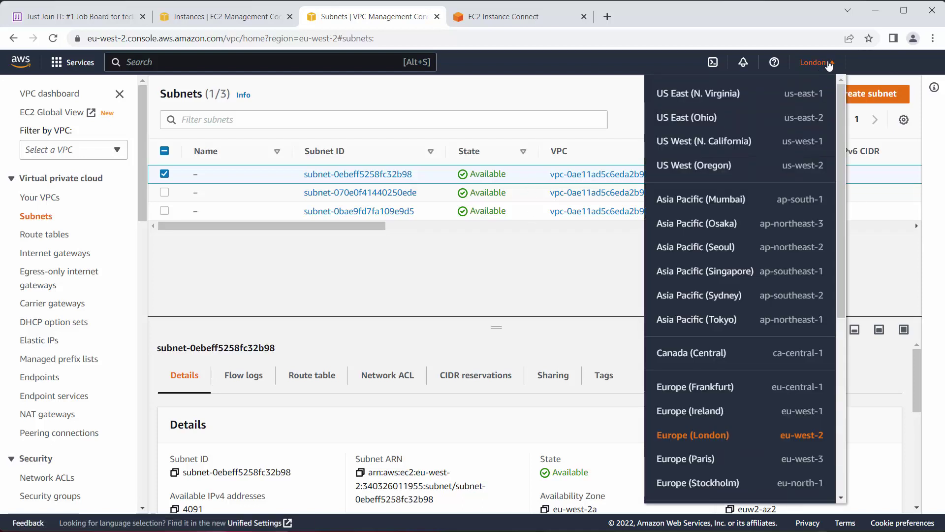
left_click(722, 145)
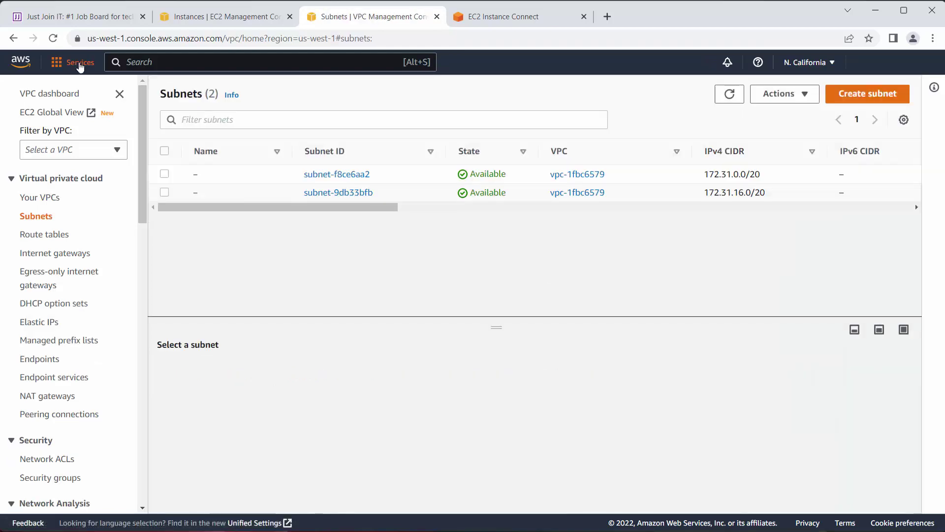
left_click(69, 62)
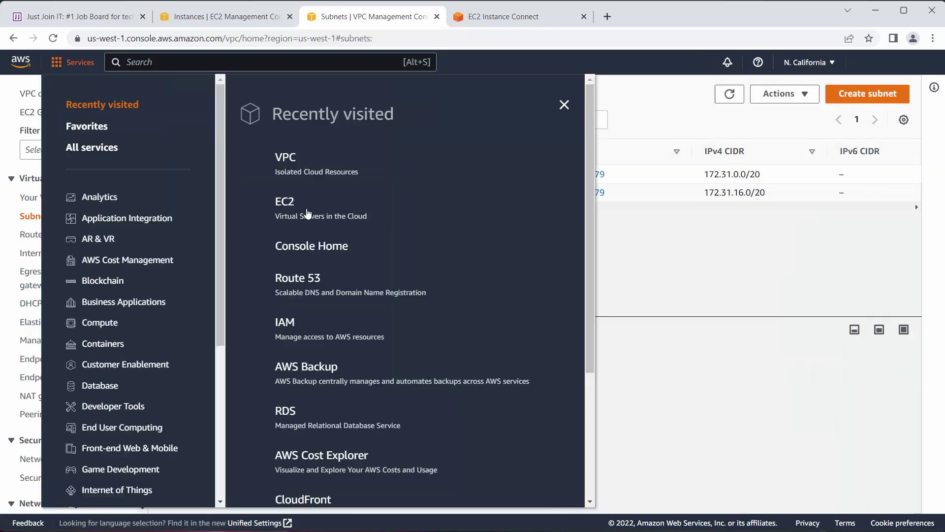
left_click(293, 203)
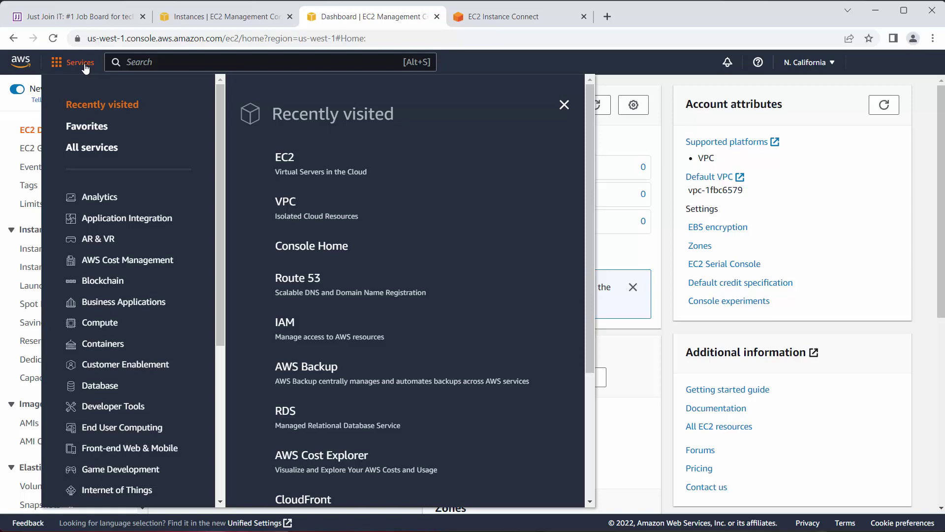
- Start creating a VPC in the N. California region and set its IPv4 CIDR block to 10.10.0.0/16
left_click(285, 202)
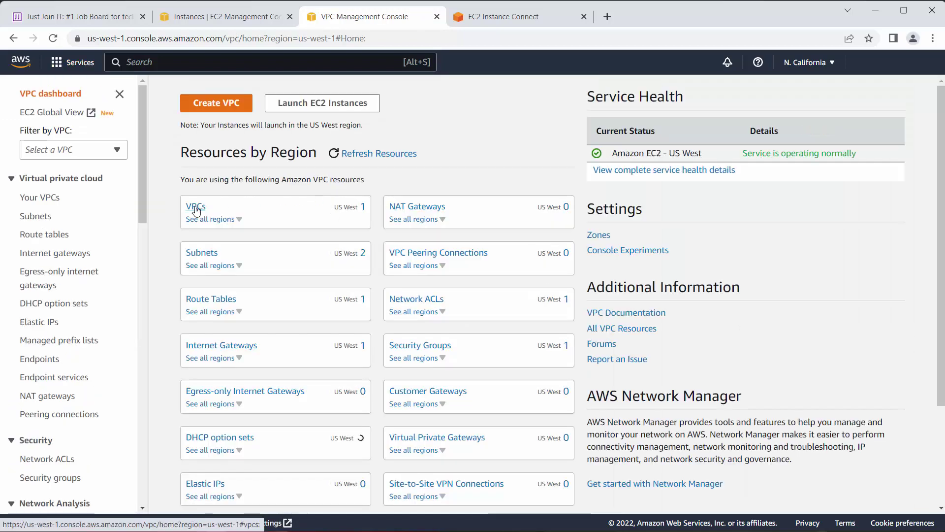
left_click(219, 105)
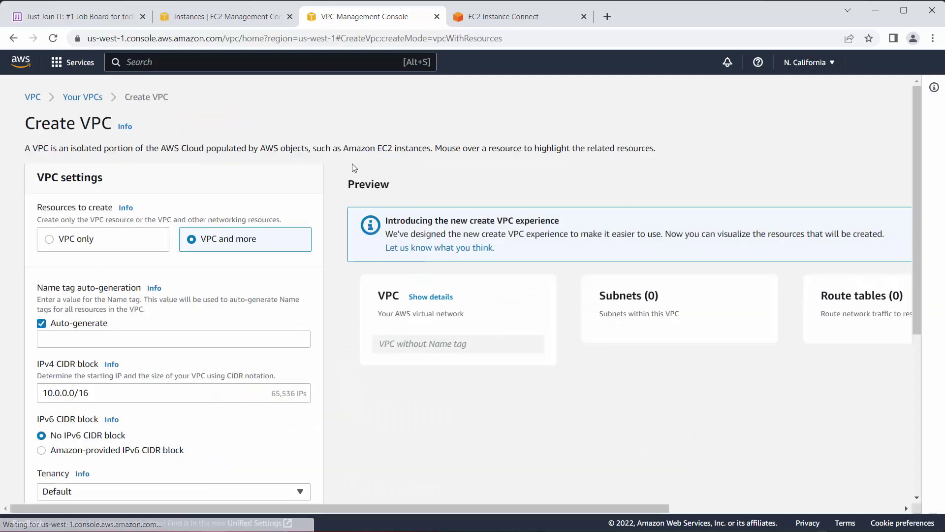
left_click(59, 393)
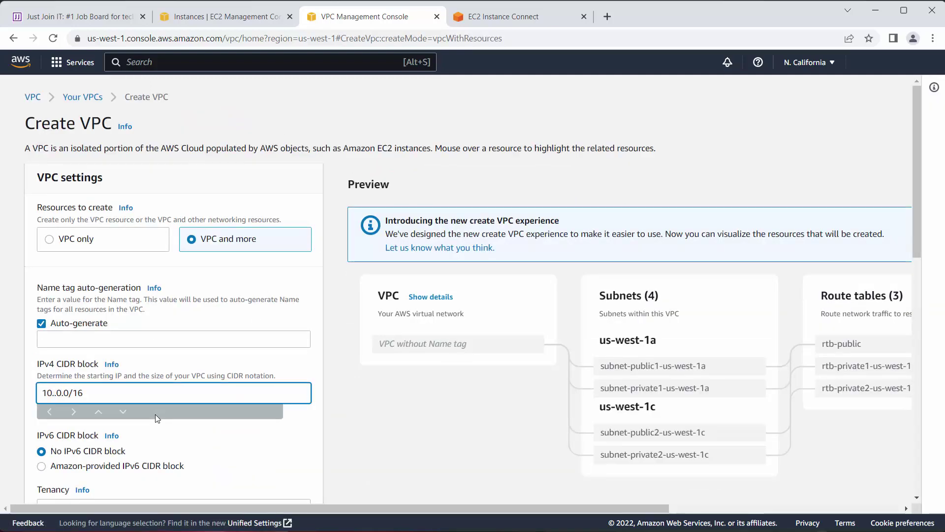
type("10.")
scroll(220, 375, "down", 1)
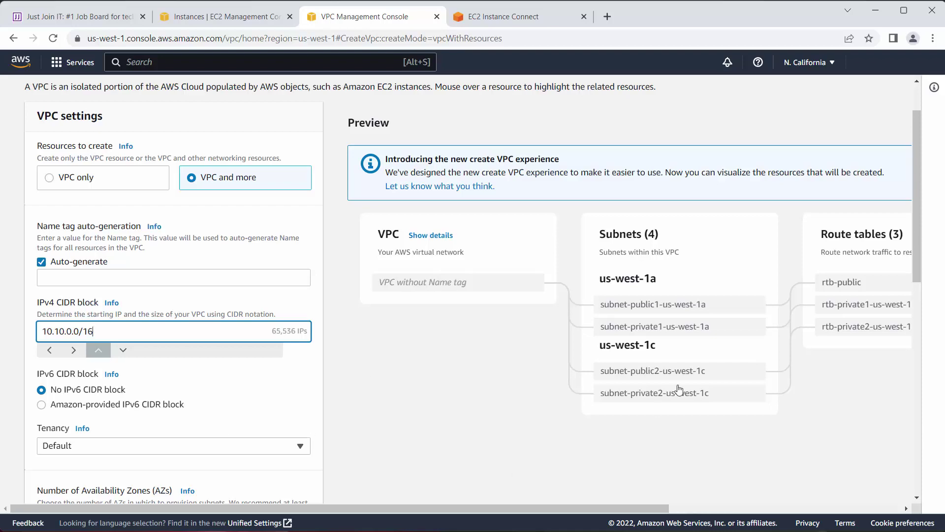
- Return to the EC2 Instance Connect terminal and clear its screen
left_click(495, 19)
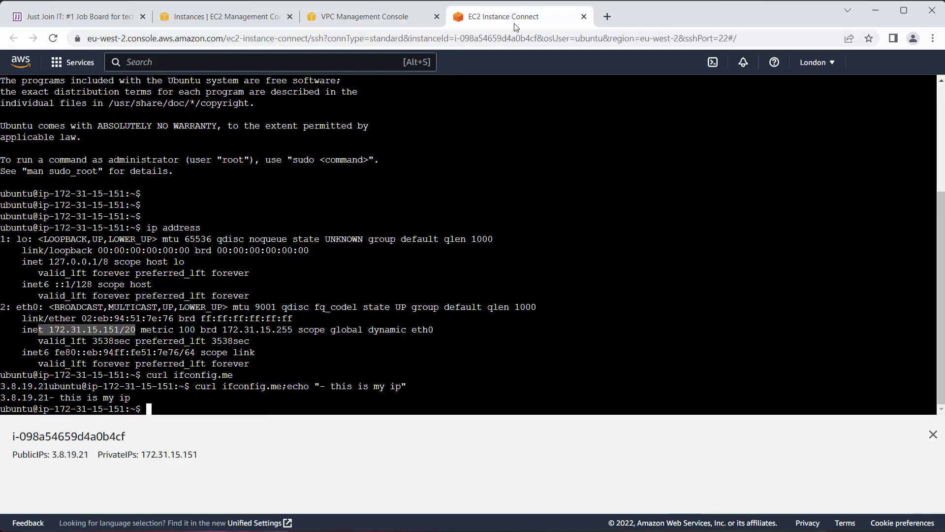
key("Return")
key("Return")
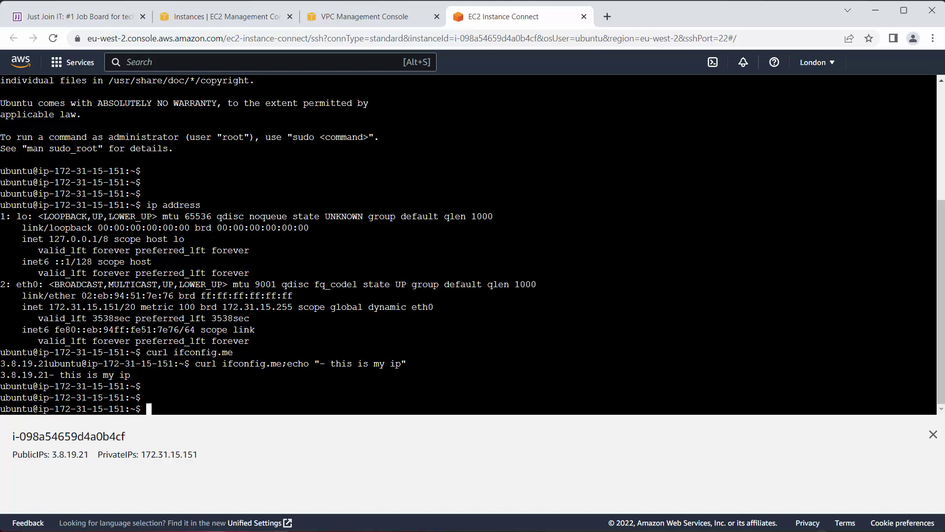
key("ctrl+l")
key("Return")
- Try to update the package lists without root privileges using "apt-get update"
type("apt-g")
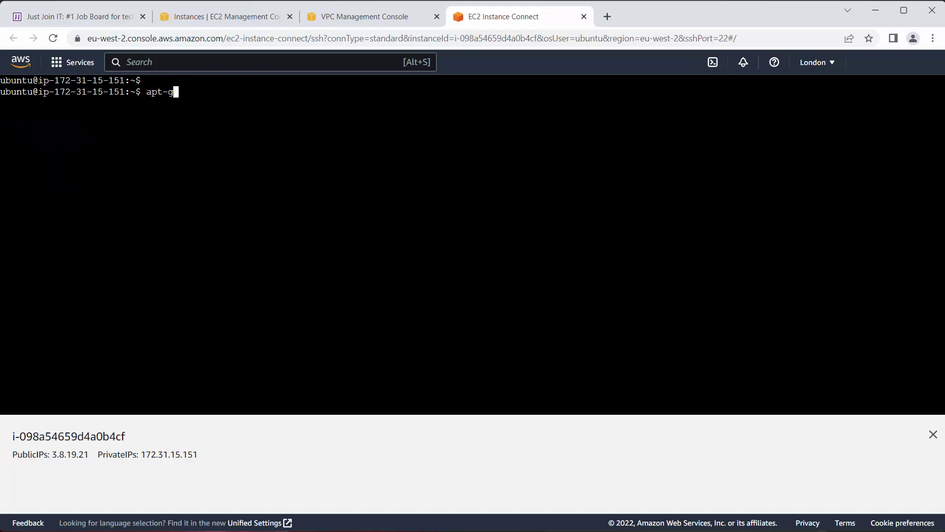
type("et update")
key("Return")
- Update the package lists with root privileges by running "sudo apt-get update"
type("su")
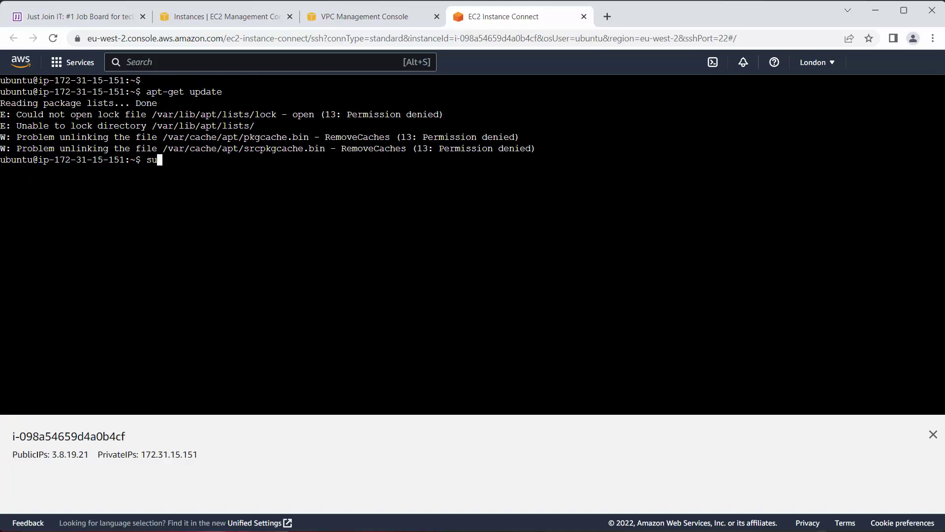
type("do apt-get update")
key("Return")
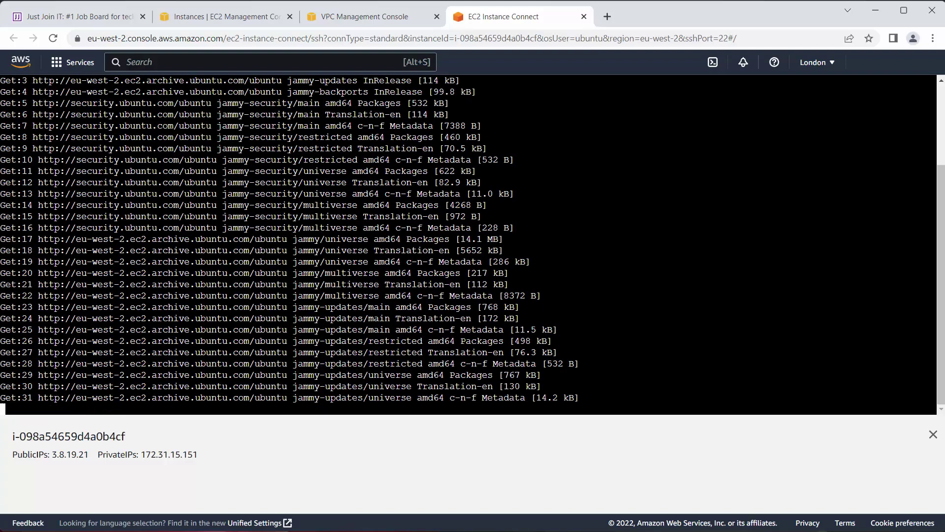
- Try to install nginx without root privileges using "apt install nginx"
type("apt install ")
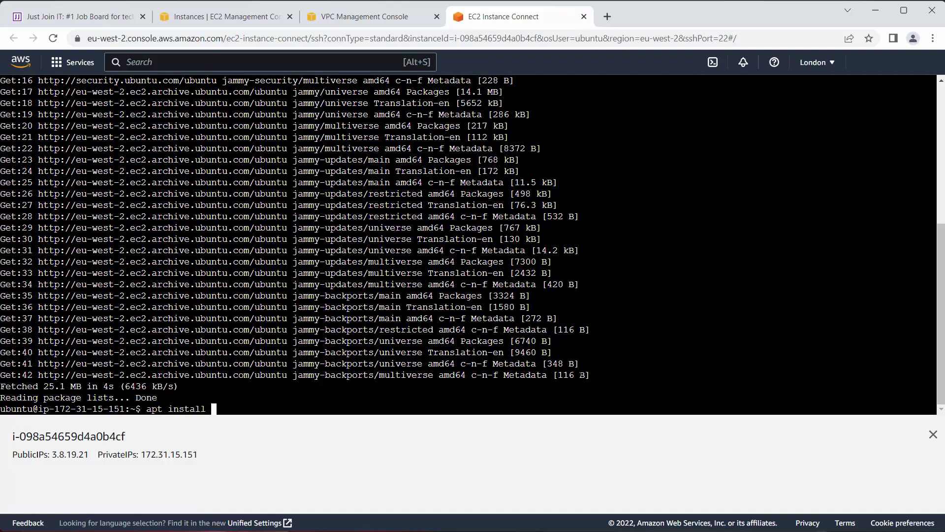
type("ngins")
key("Return")
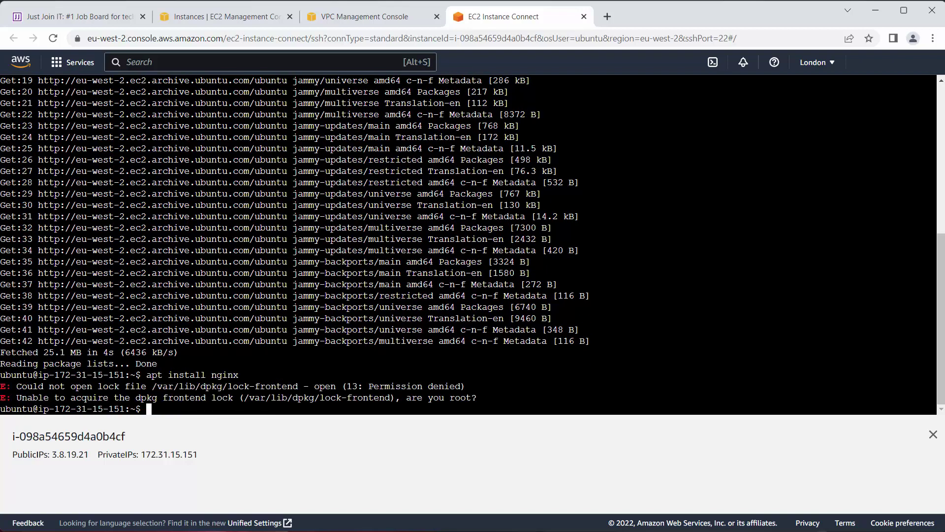
- Install nginx with "sudo apt install nginx" and accept the installation with Y
type("sudo apt install nginx")
key("Return")
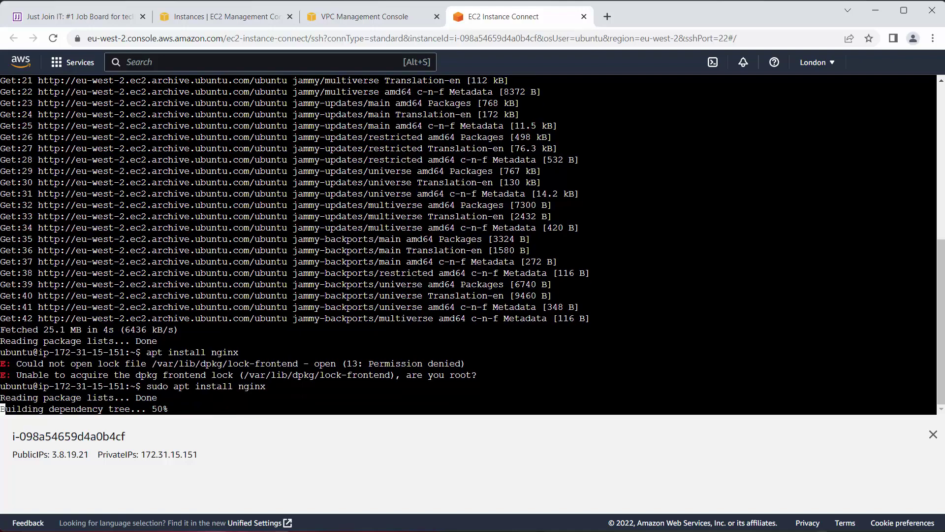
type("Y")
key("Return")
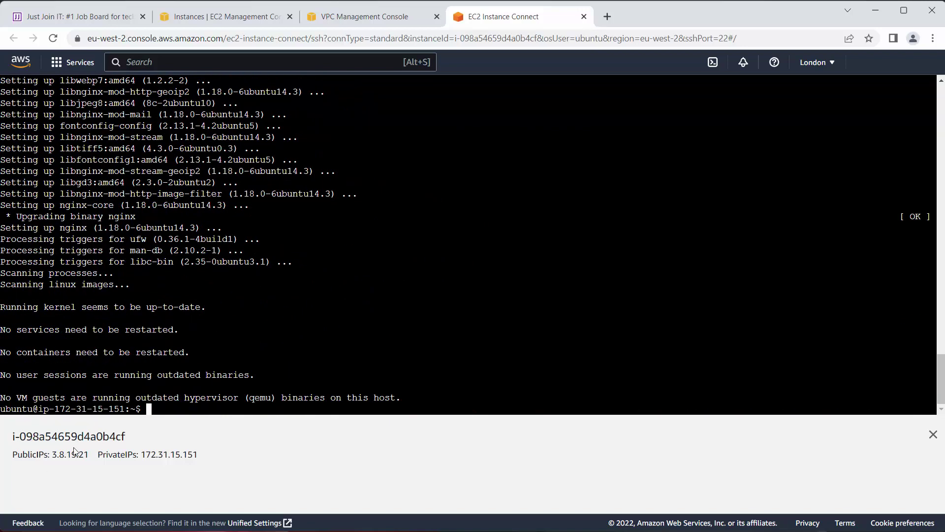
- Copy the instance's public IP address and open it in a new browser tab
left_click_drag(53, 454, 89, 454)
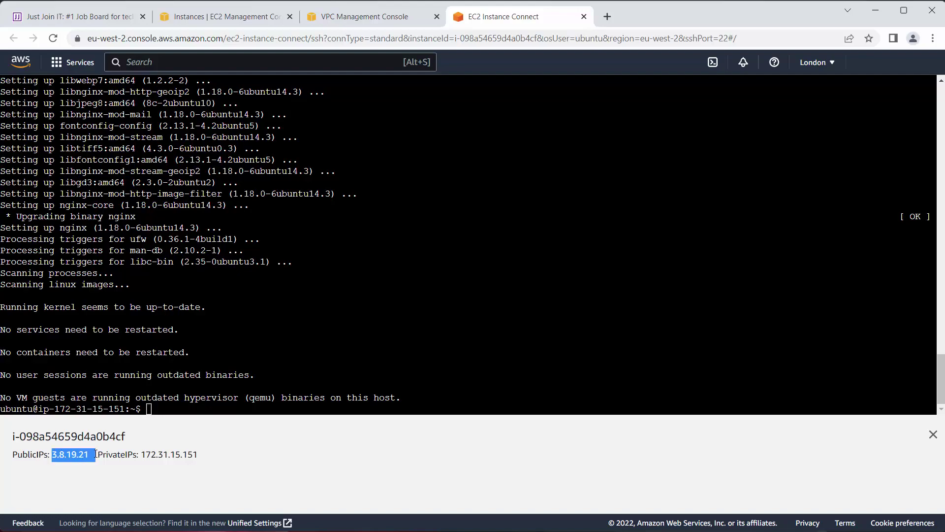
key("ctrl+c")
key("ctrl+t")
right_click(338, 38)
left_click(387, 118)
key("Return")
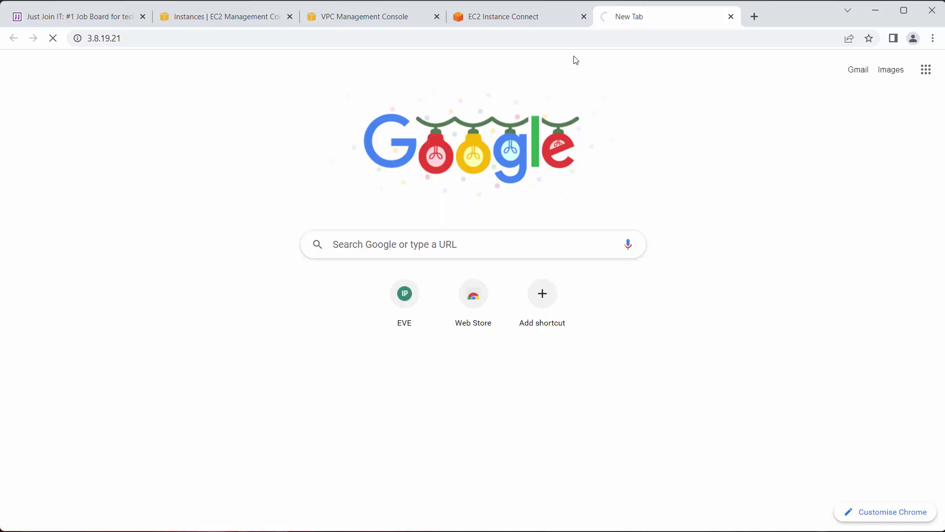
- Review the running instance's security details in the EC2 console, examining which port ranges its inbound rules allow
left_click(363, 20)
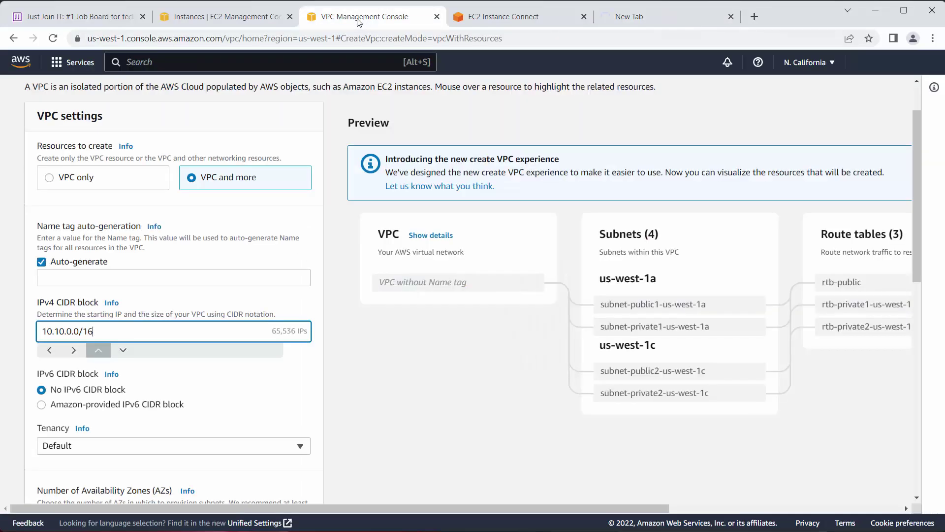
left_click(206, 18)
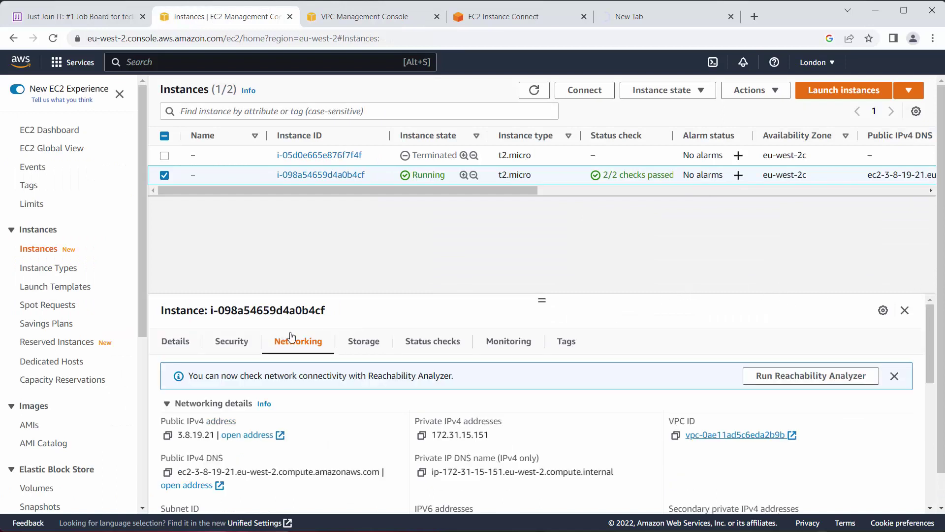
left_click(236, 342)
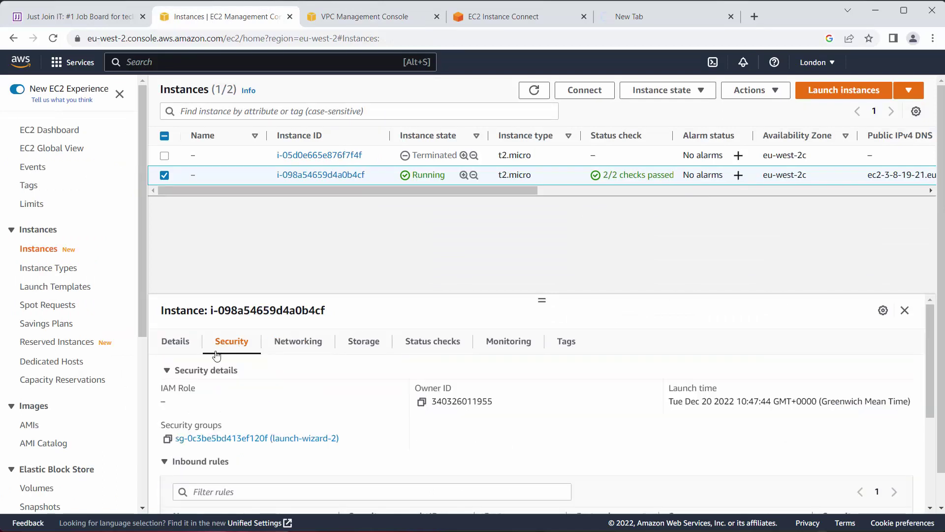
scroll(567, 424, "down", 3)
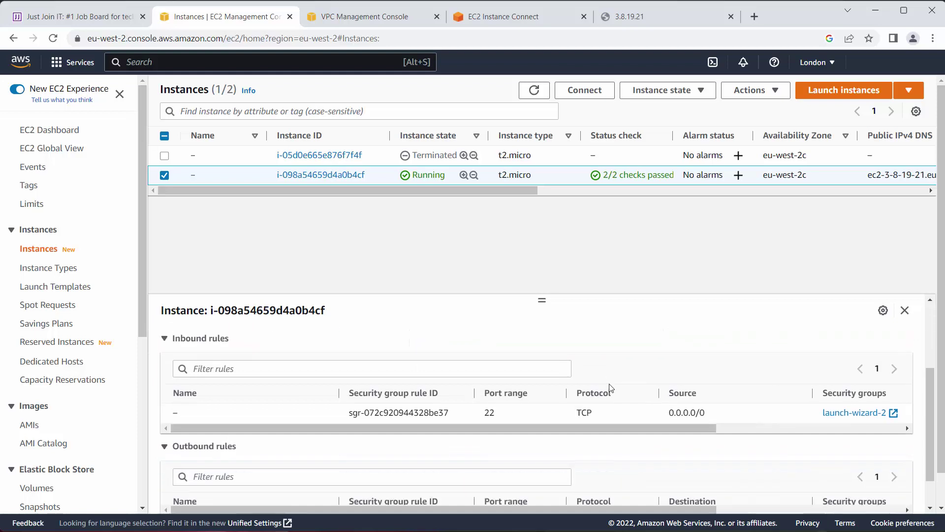
scroll(575, 389, "up", 1)
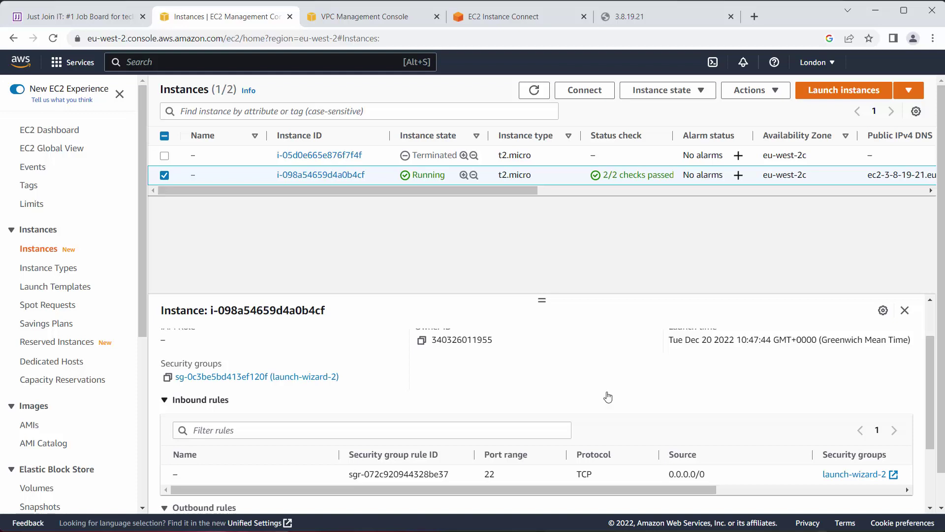
scroll(606, 397, "down", 1)
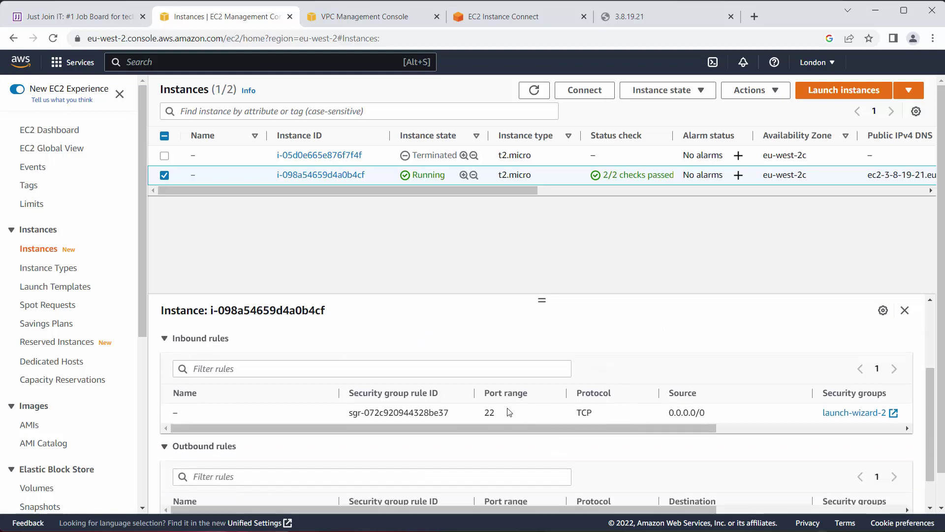
double_click(489, 412)
scroll(635, 416, "up", 3)
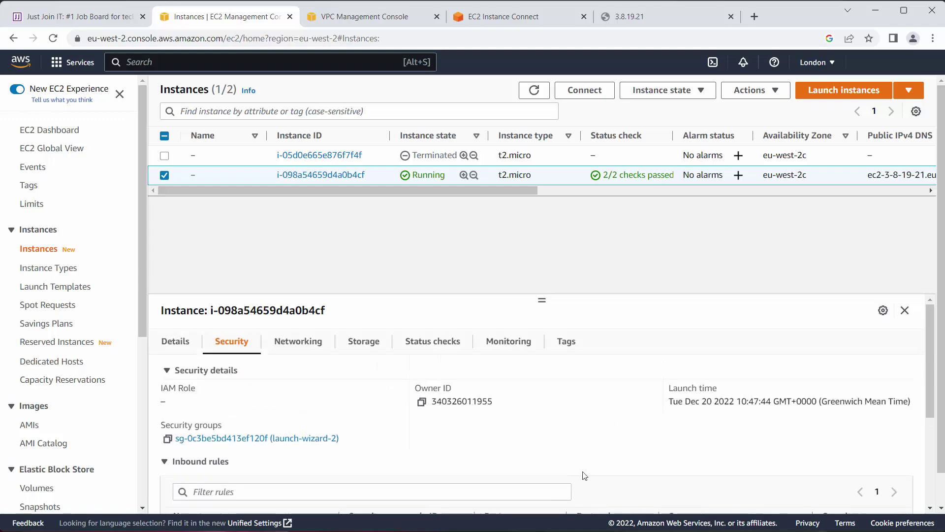
- Add an inbound HTTP rule with source Anywhere 0.0.0.0/0 to the instance's launch-wizard-2 security group and save the rules
left_click(249, 439)
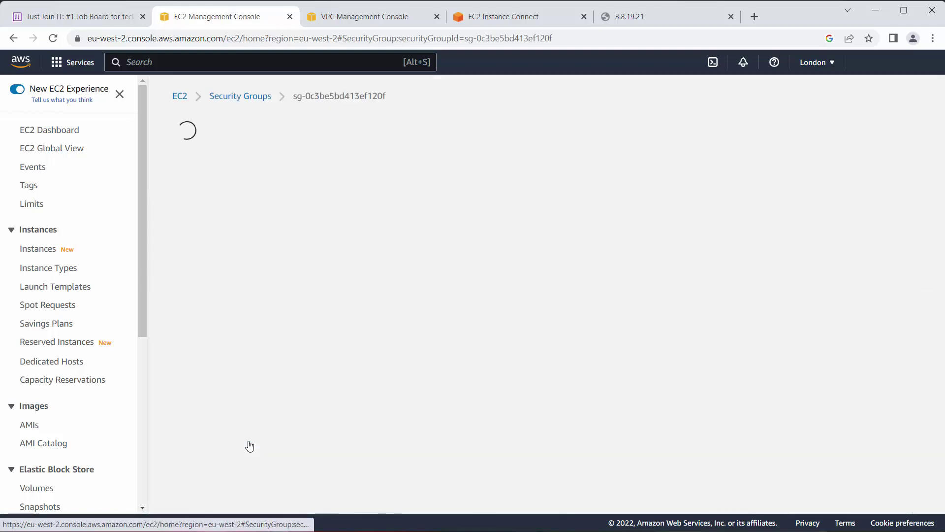
scroll(690, 324, "down", 1)
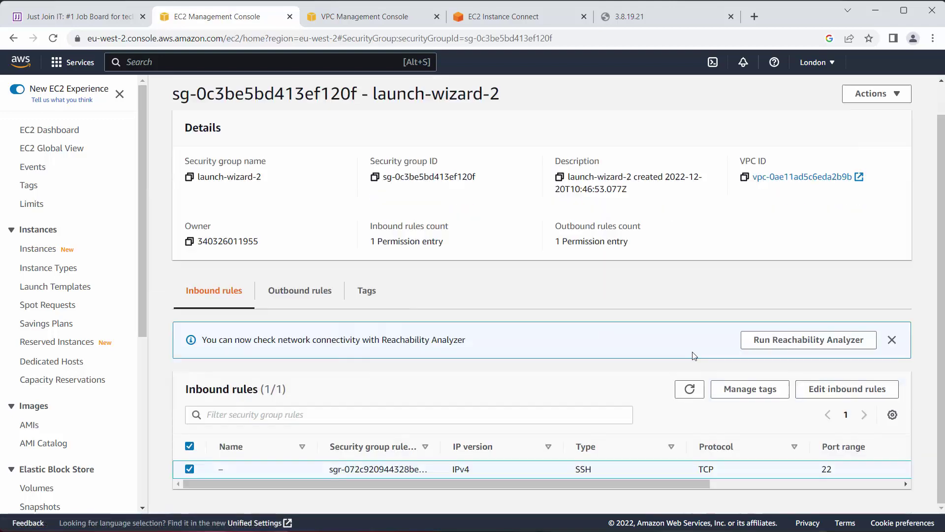
left_click(845, 389)
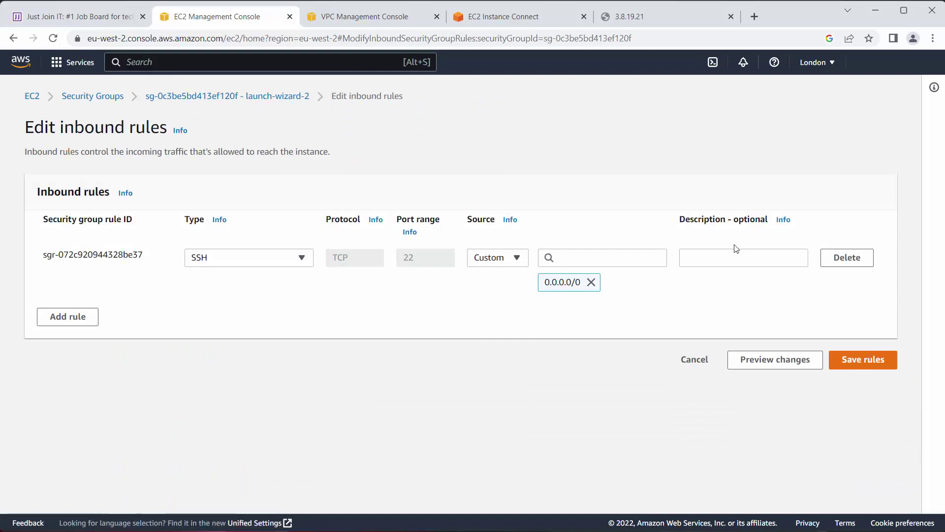
left_click(68, 317)
left_click(291, 311)
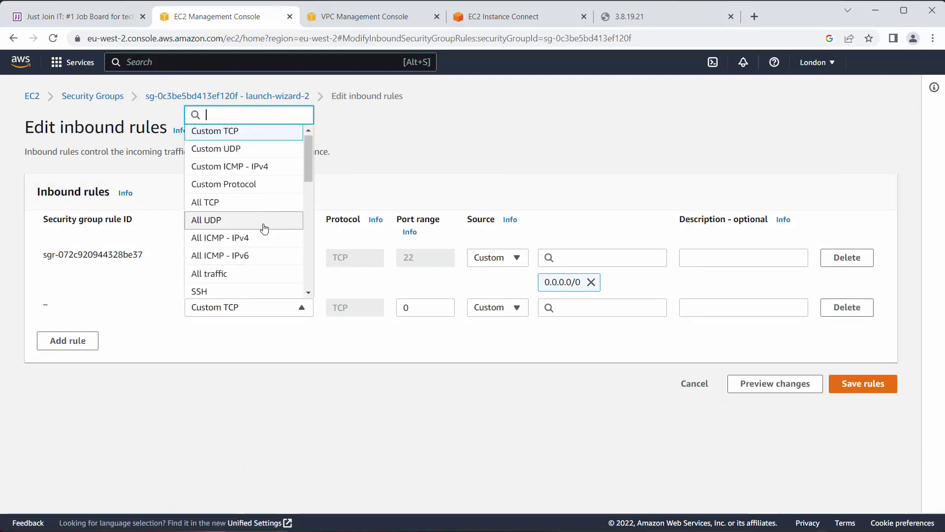
scroll(252, 217, "down", 3)
left_click(244, 182)
left_click(595, 310)
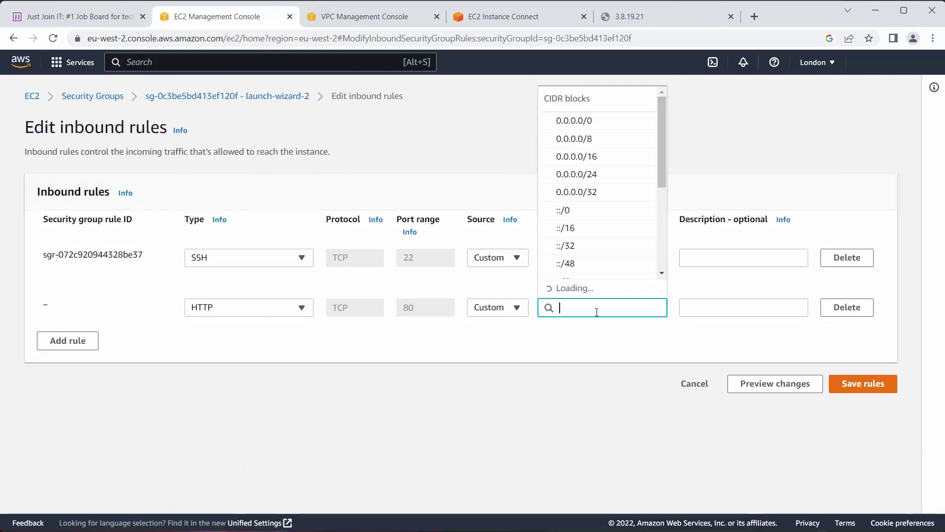
left_click(590, 140)
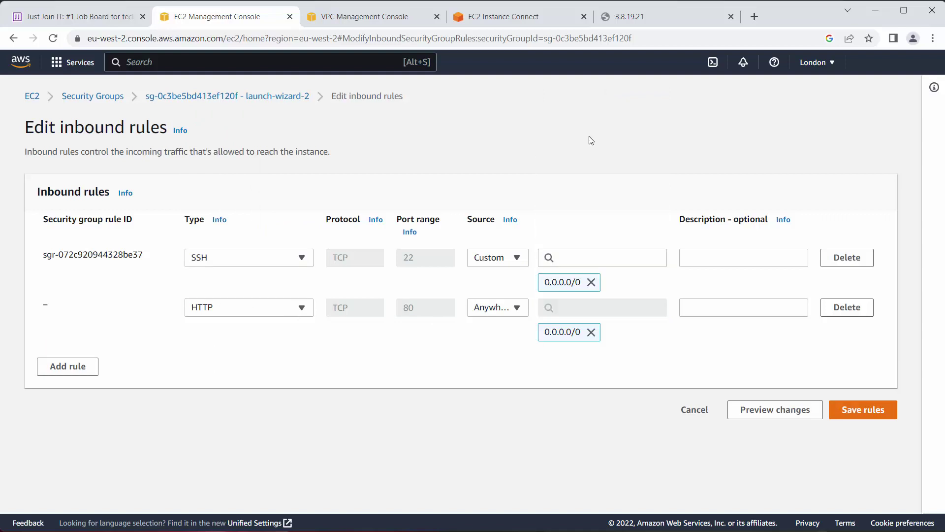
left_click(863, 418)
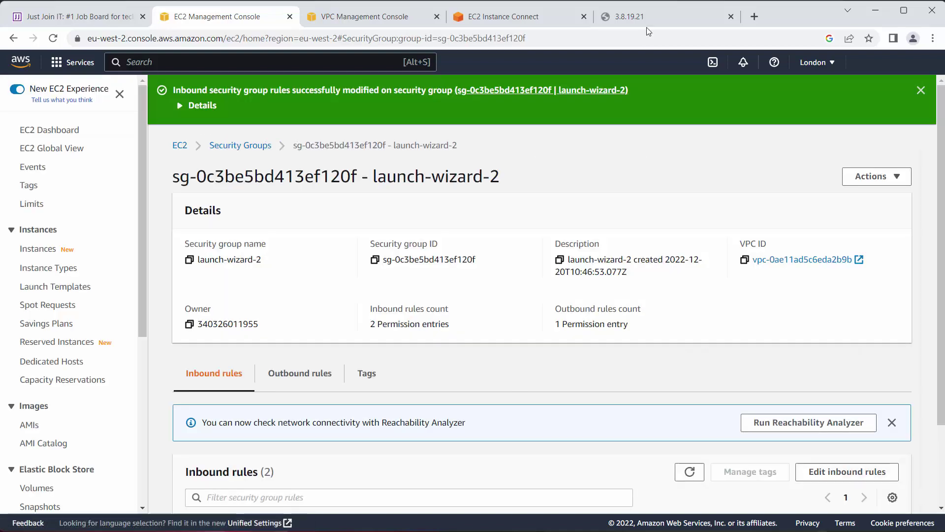
- Reload the web page at the instance's public IP address 3.8.19.21 and examine its heading
left_click(645, 17)
left_click(52, 37)
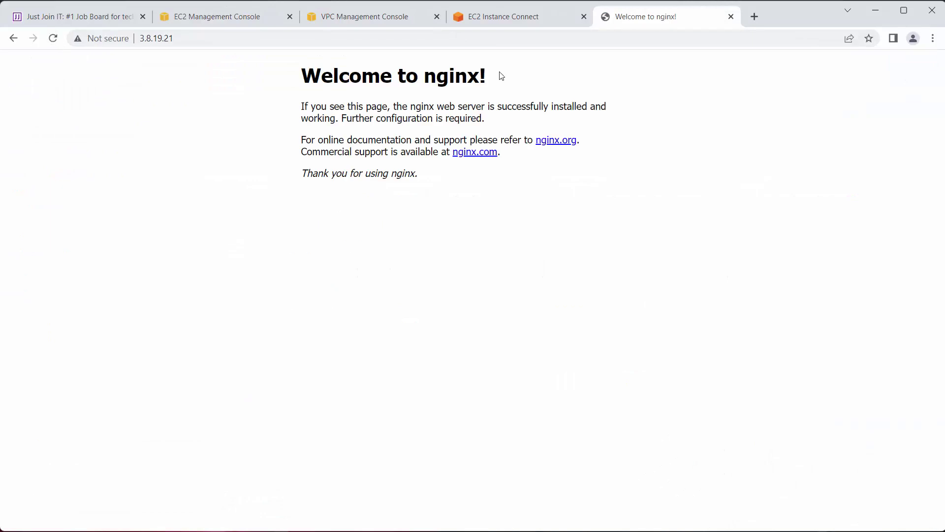
left_click_drag(498, 76, 302, 76)
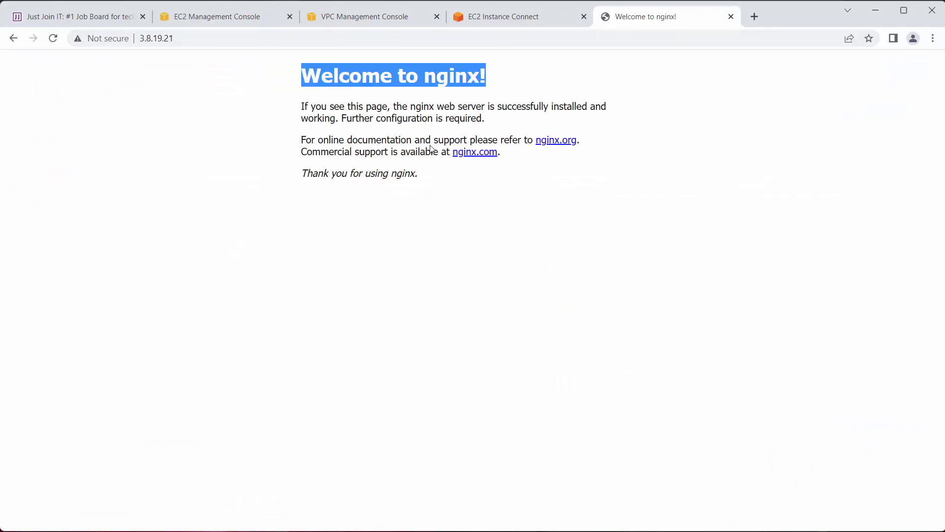
left_click(433, 97)
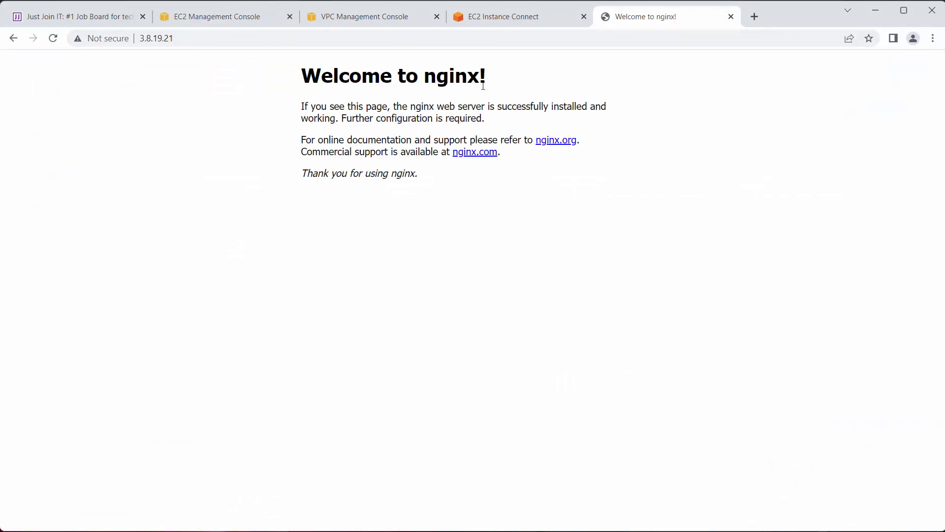
left_click_drag(498, 81, 340, 76)
left_click(500, 77)
left_click_drag(499, 76, 349, 76)
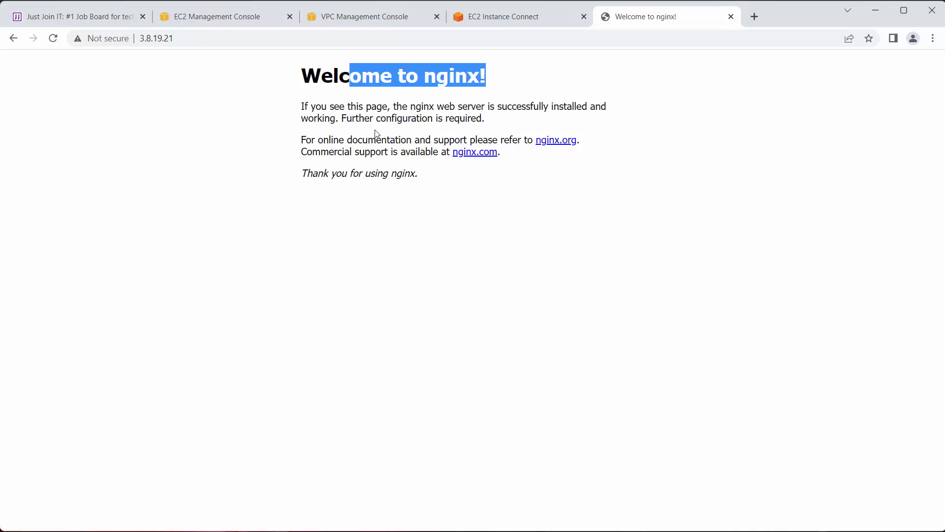
left_click(438, 141)
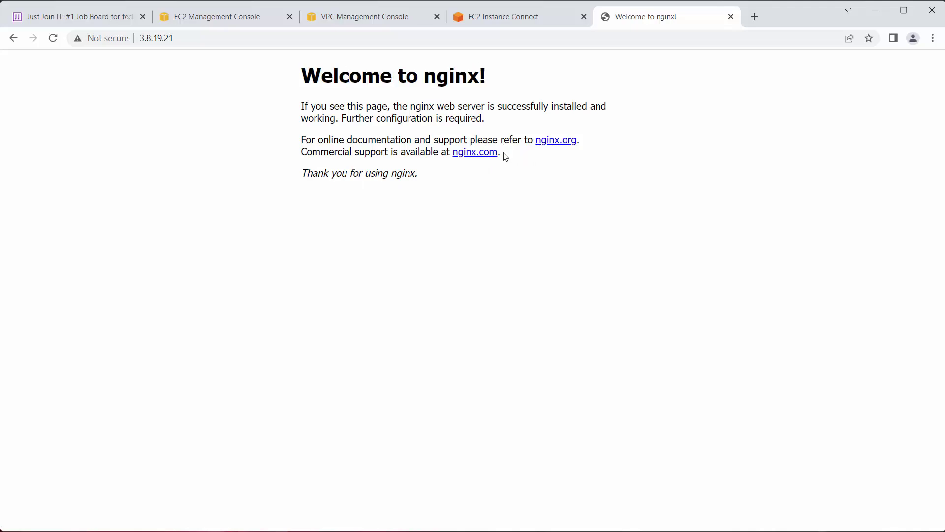
left_click_drag(498, 77, 302, 77)
left_click(378, 121)
- Request the web server's page locally in the EC2 Instance Connect terminal with "curl localhost:80"
left_click(503, 16)
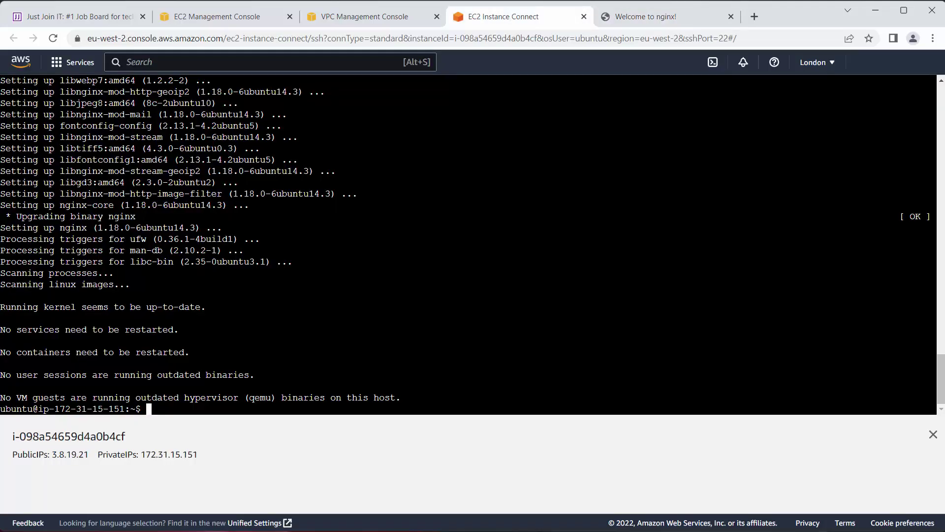
key("Return")
key("Return")
type("curl loc")
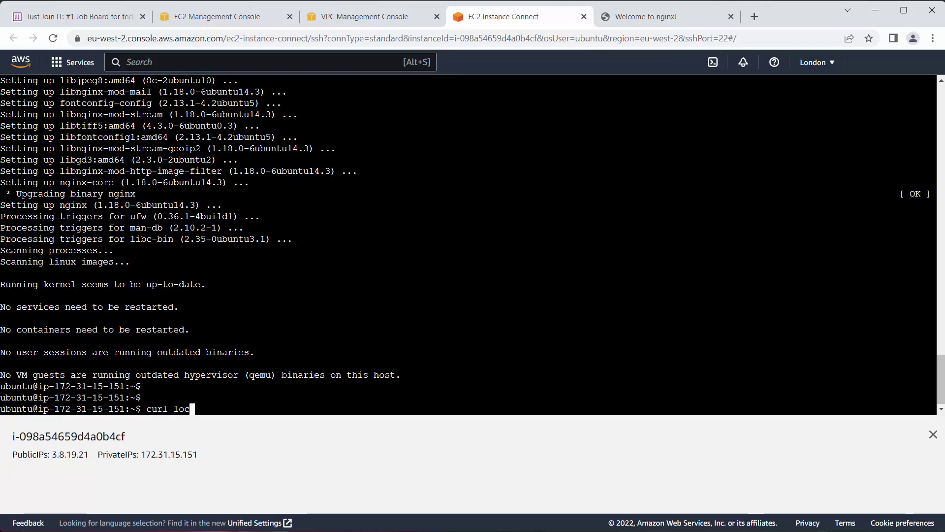
type("alhost:80")
key("Return")
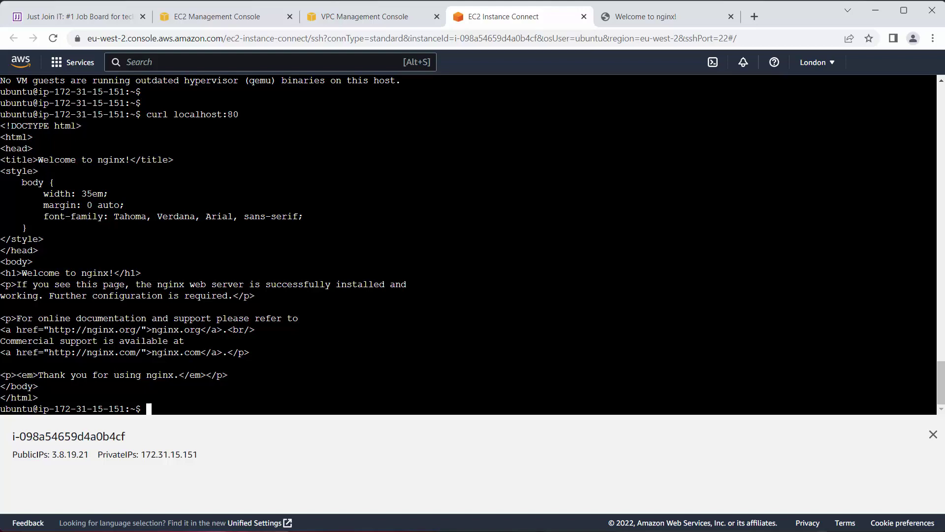
- Compare the heading and paragraphs in the curl HTML output with the nginx page rendered in the browser
left_click_drag(114, 273, 21, 273)
mouse_move(114, 273)
left_mouse_down()
mouse_move(21, 273)
mouse_move(119, 284)
mouse_move(114, 273)
left_mouse_up()
left_click(113, 273)
left_click_drag(33, 273, 124, 262)
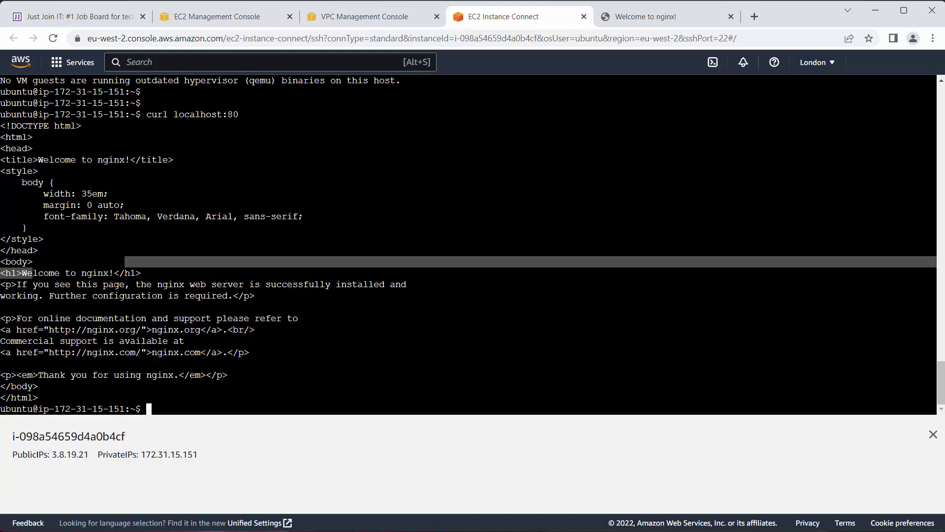
left_click(645, 16)
left_click_drag(497, 80, 292, 79)
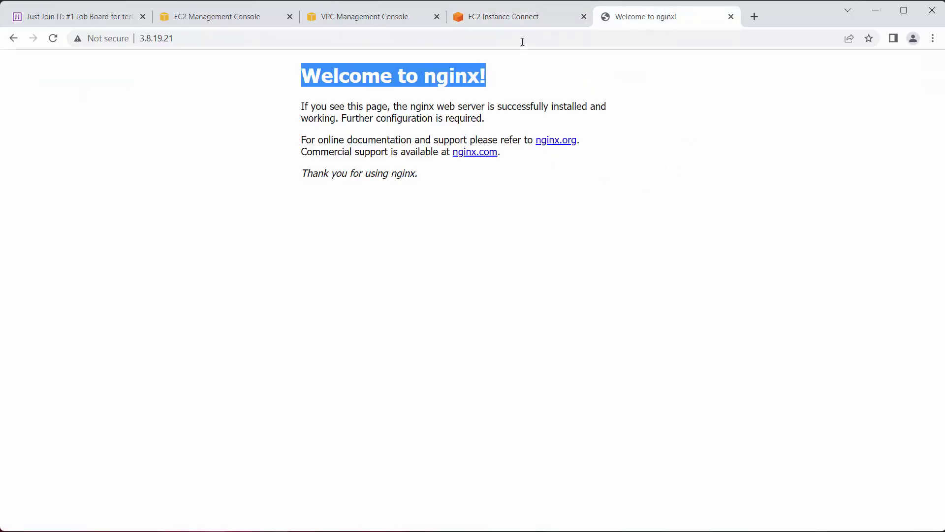
left_click(512, 17)
left_click_drag(120, 341, 148, 308)
left_click(148, 307)
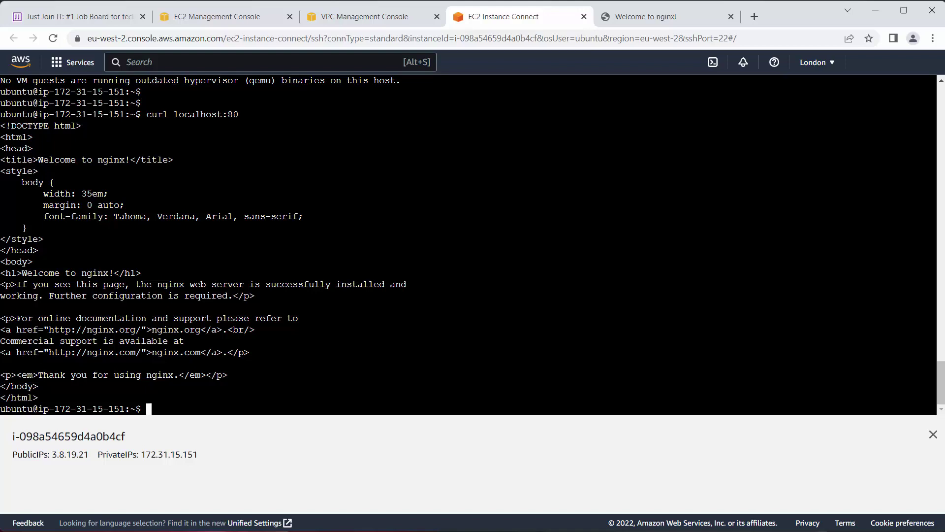
left_click_drag(256, 357, 5, 285)
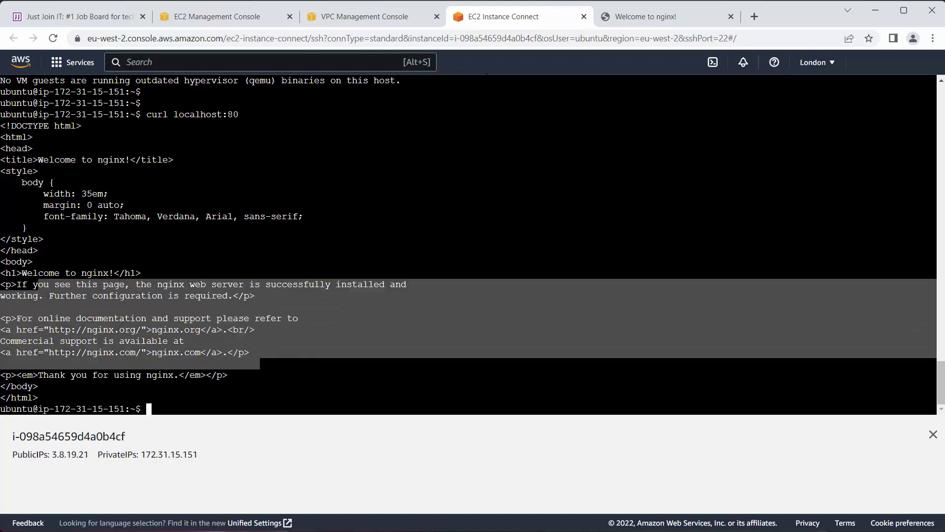
left_click(657, 16)
left_click_drag(434, 192, 299, 43)
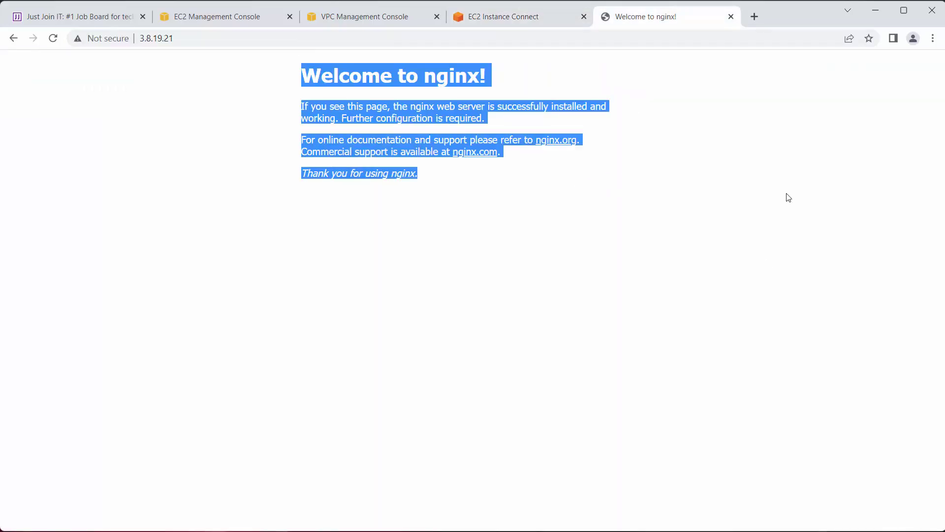
- Open Nokia's Senior Linux and Cloud Engineer offer on the justjoin.it job board and review its tech stack
left_click(78, 17)
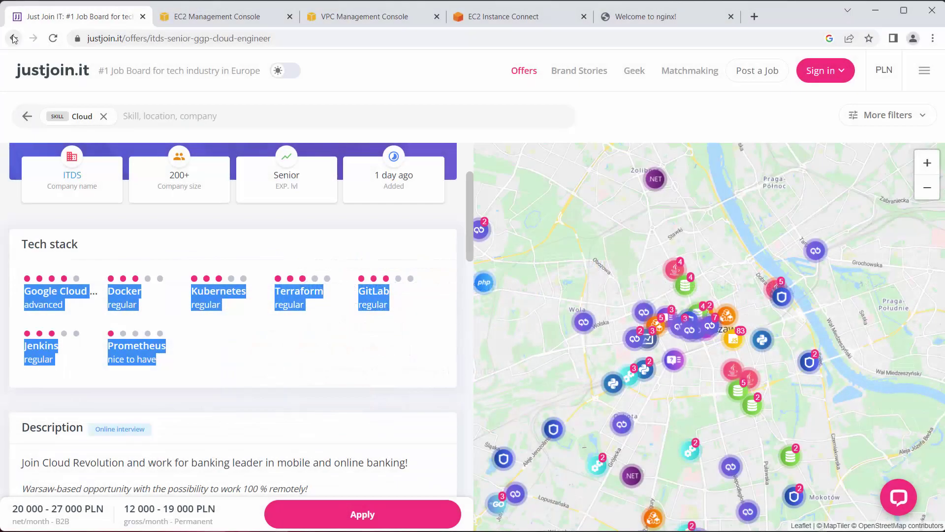
left_click(13, 39)
left_click(186, 253)
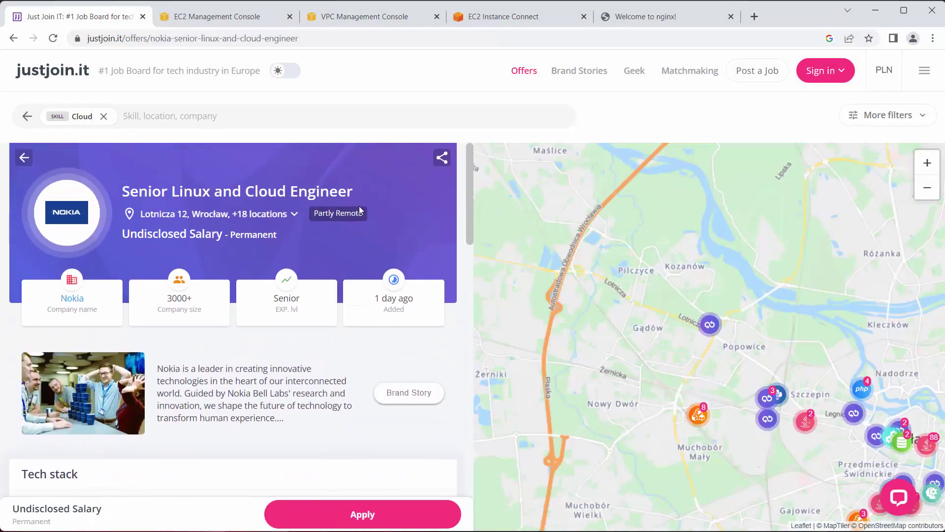
scroll(389, 206, "down", 3)
scroll(345, 231, "up", 3)
scroll(292, 256, "down", 3)
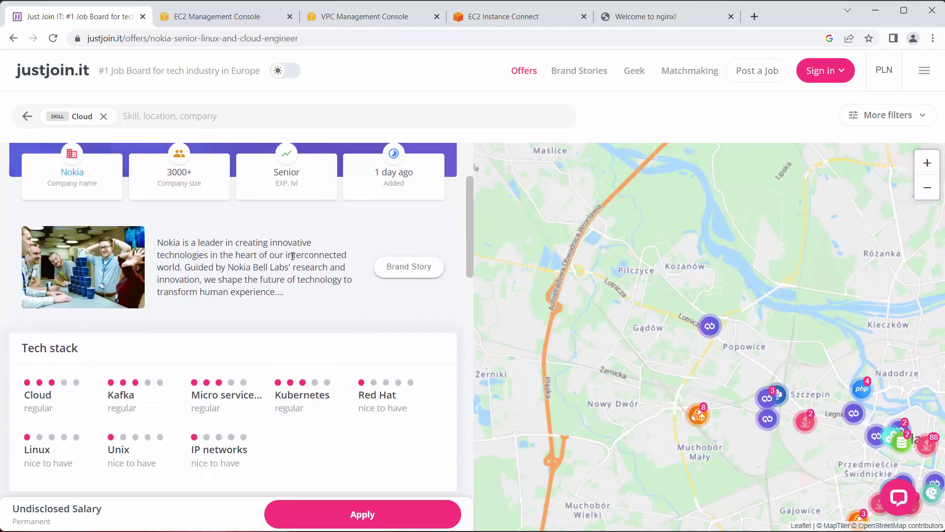